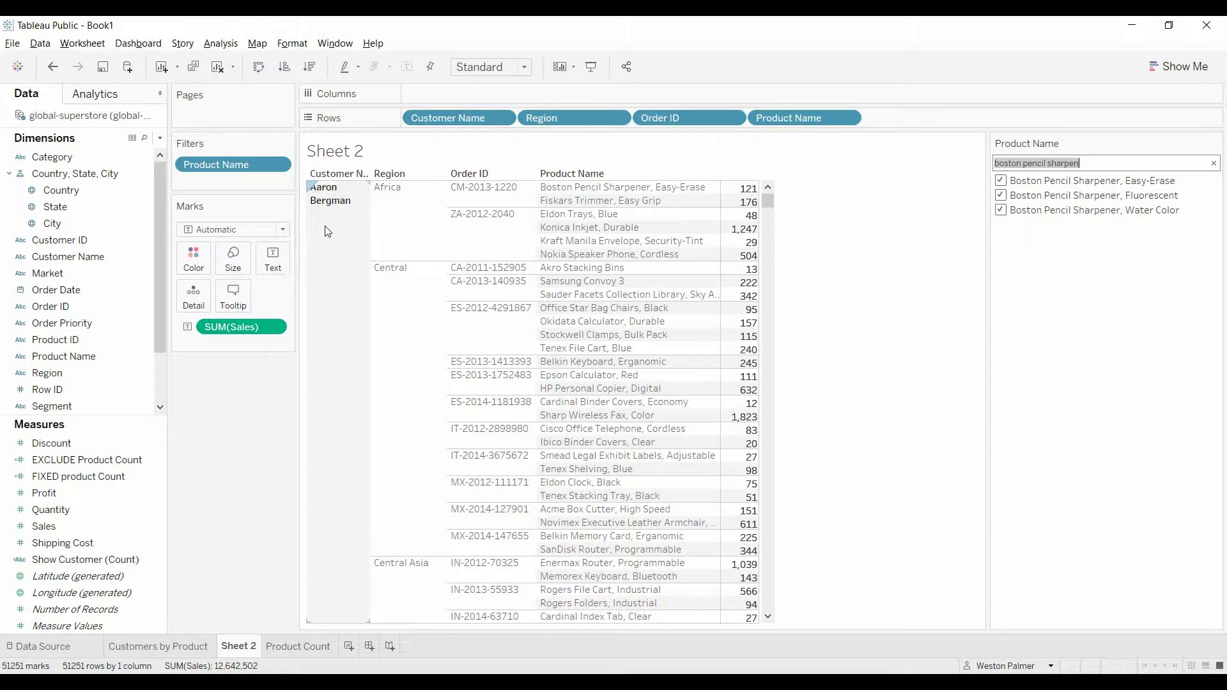
Select the Easy-Erase sharpener row in the table, then clear the selection.
left_click(600, 188)
left_click(807, 296)
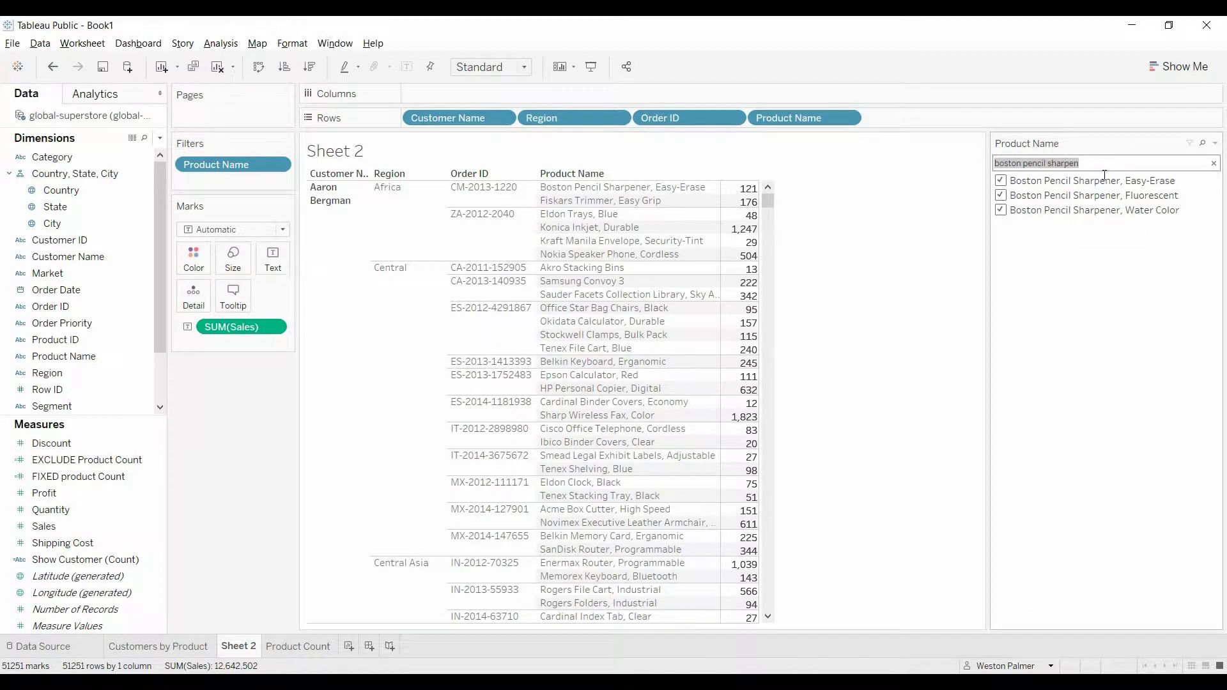
left_click(599, 193)
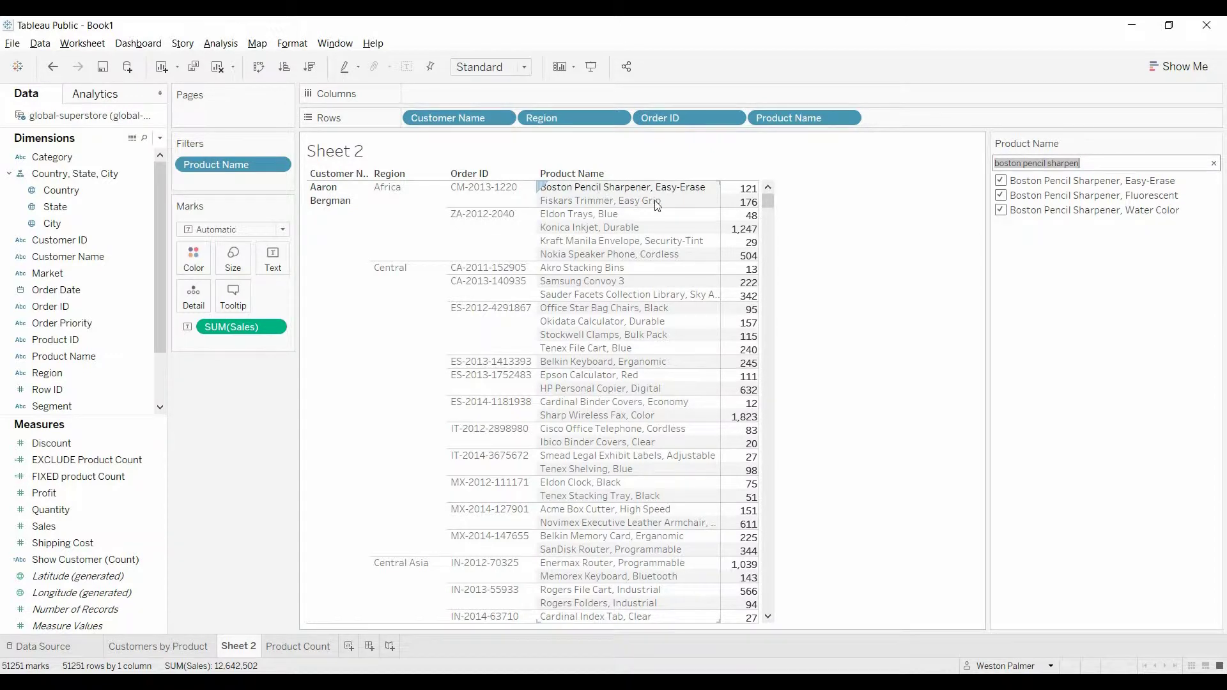
left_click(1000, 182)
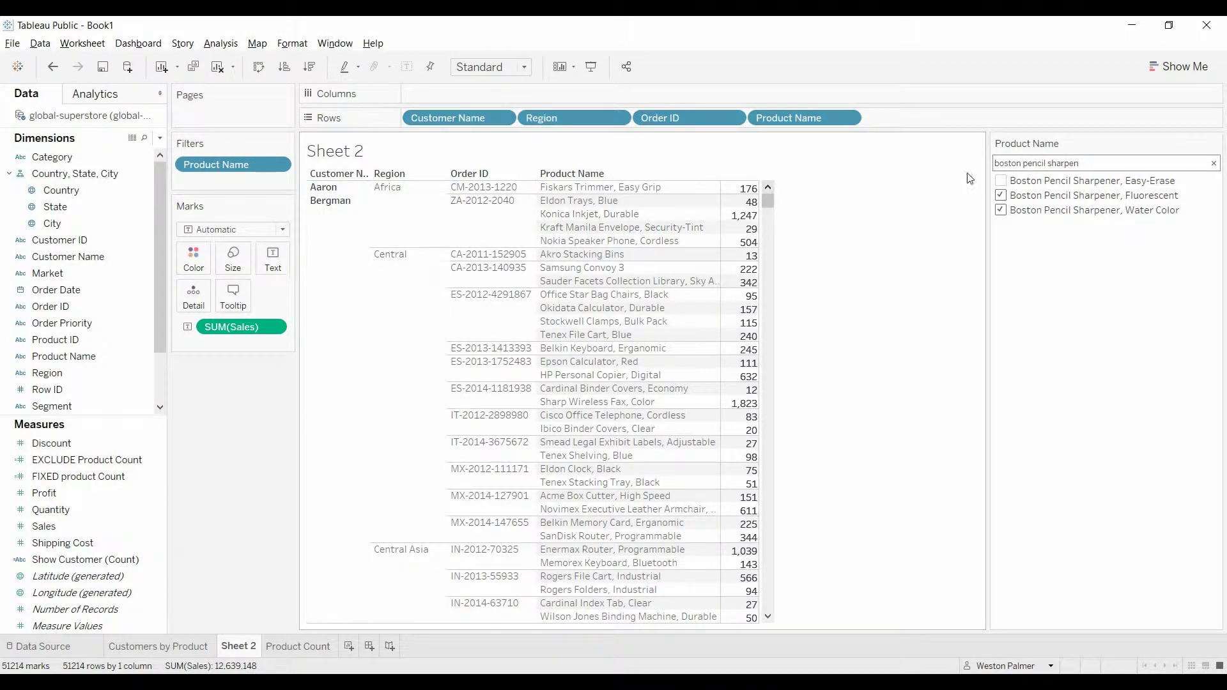
left_click(1002, 181)
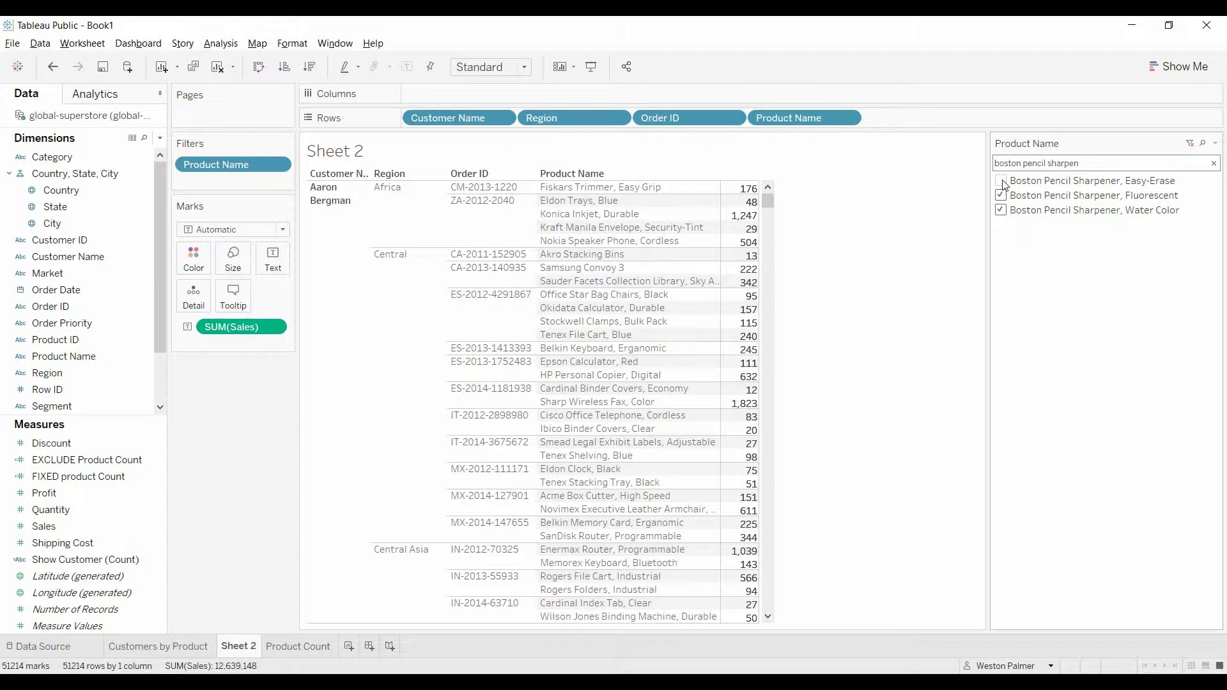
left_click(1001, 181)
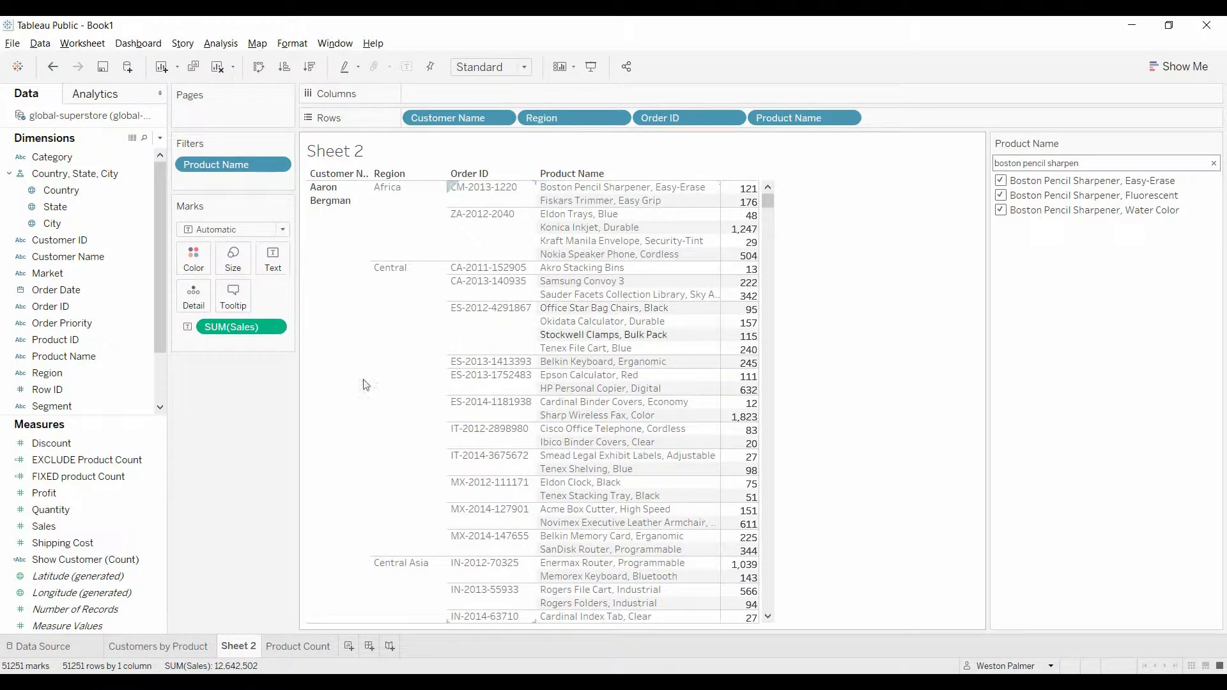
left_click(106, 490)
left_click(108, 476)
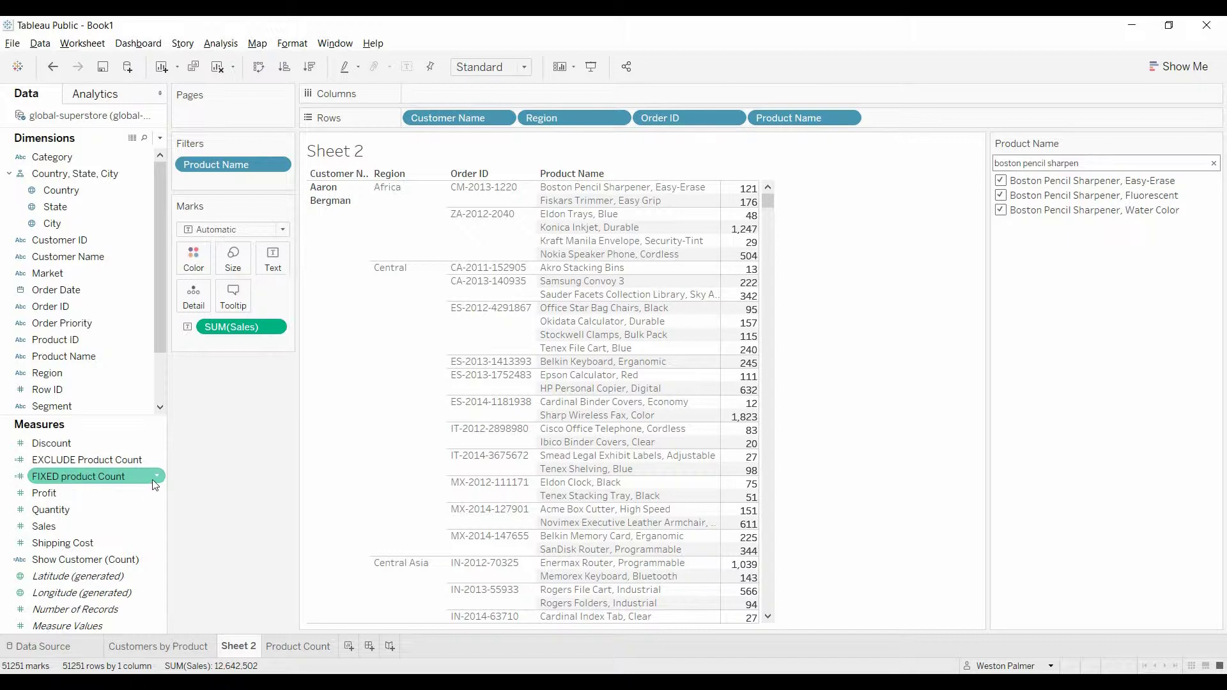
left_click(160, 481)
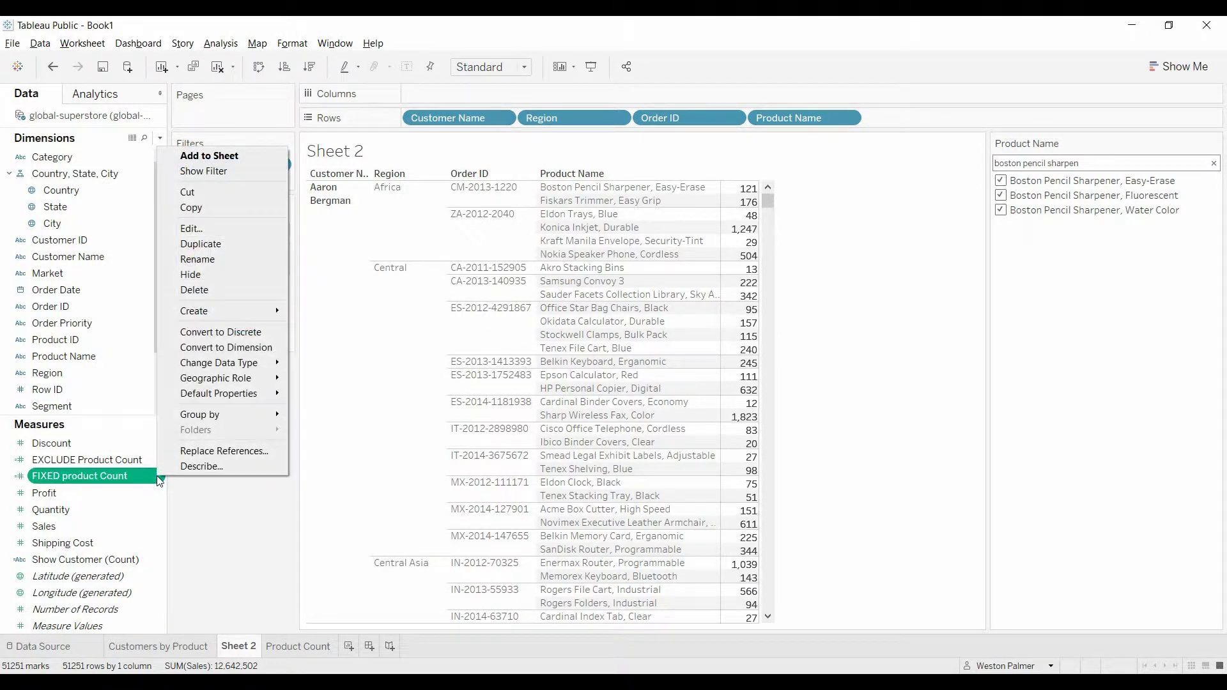
left_click(199, 228)
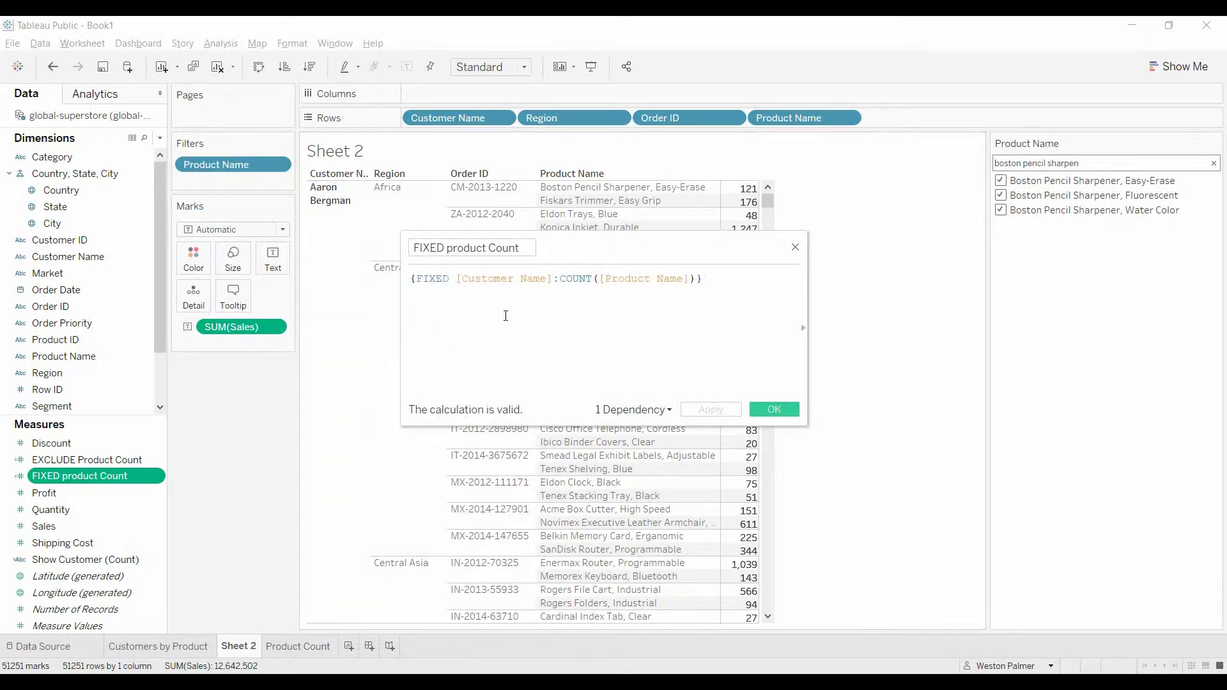
scroll(506, 316, "up", 1)
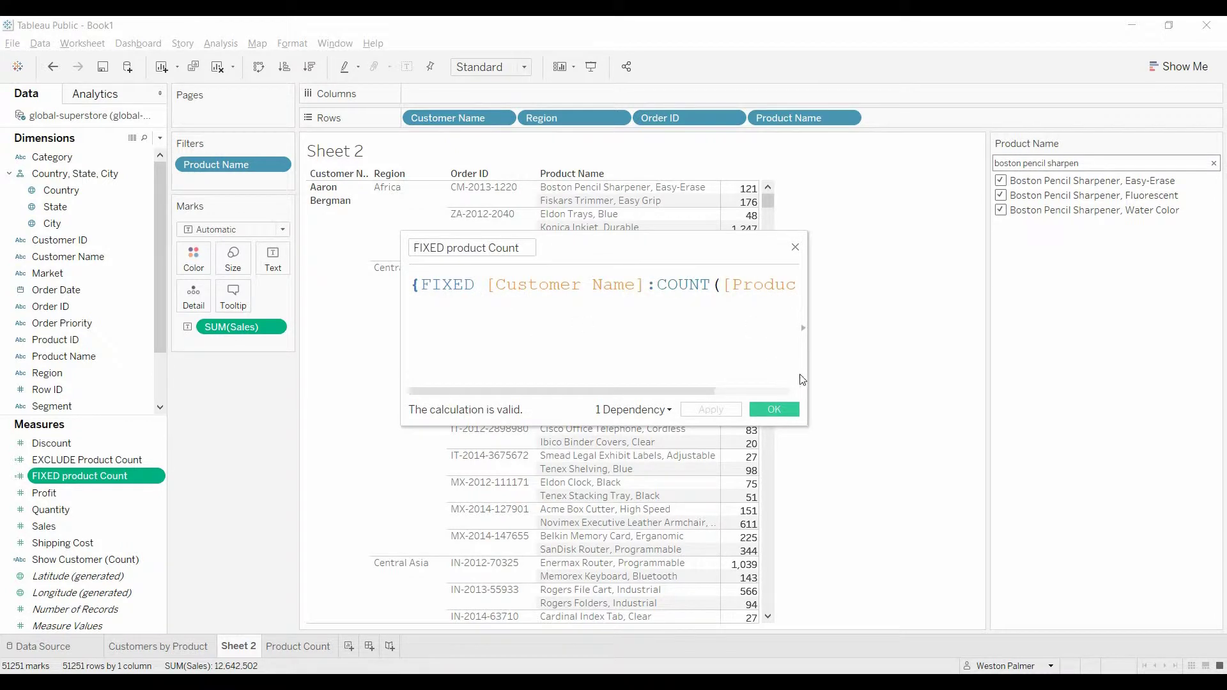
left_click_drag(807, 377, 1026, 369)
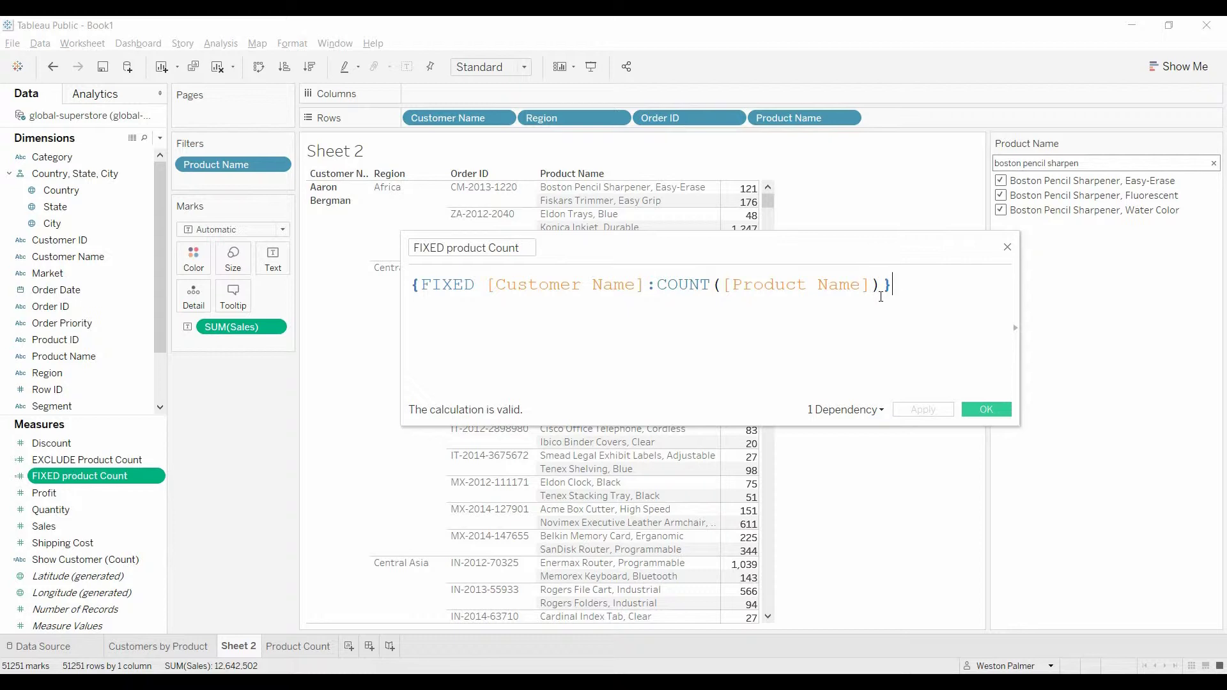
left_click(1007, 247)
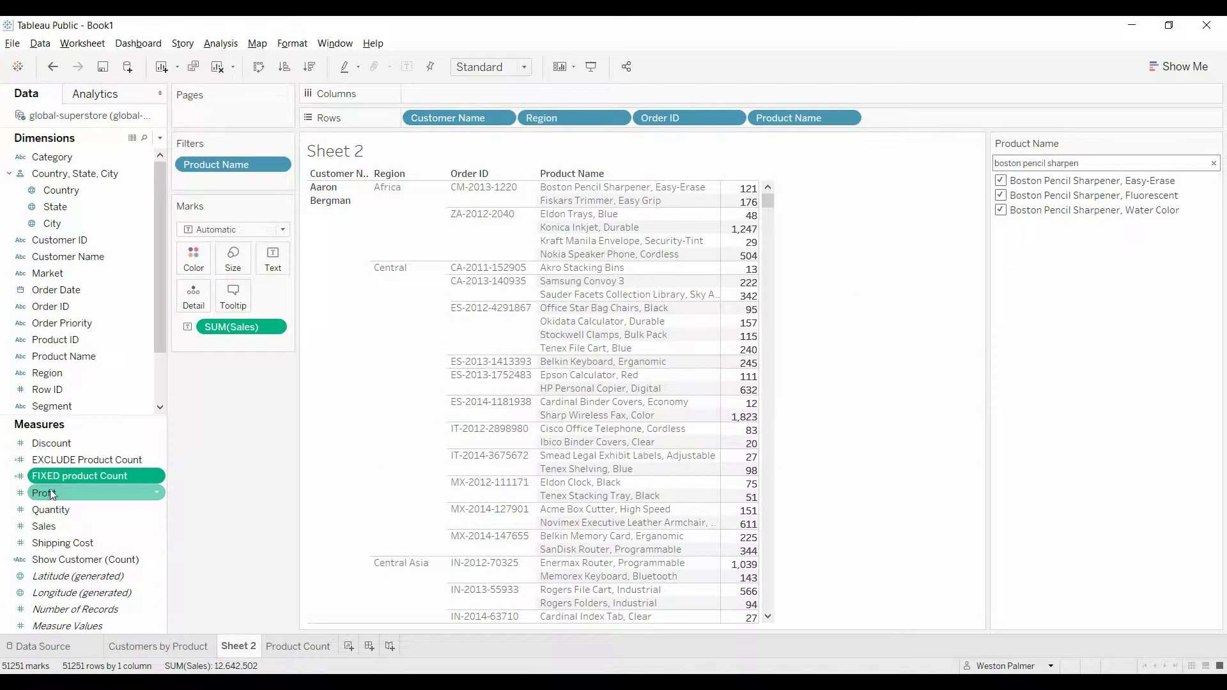
Add FIXED product Count beside SUM(Sales) and uncheck Easy-Erase in the Product Name filter.
left_click_drag(54, 477, 738, 346)
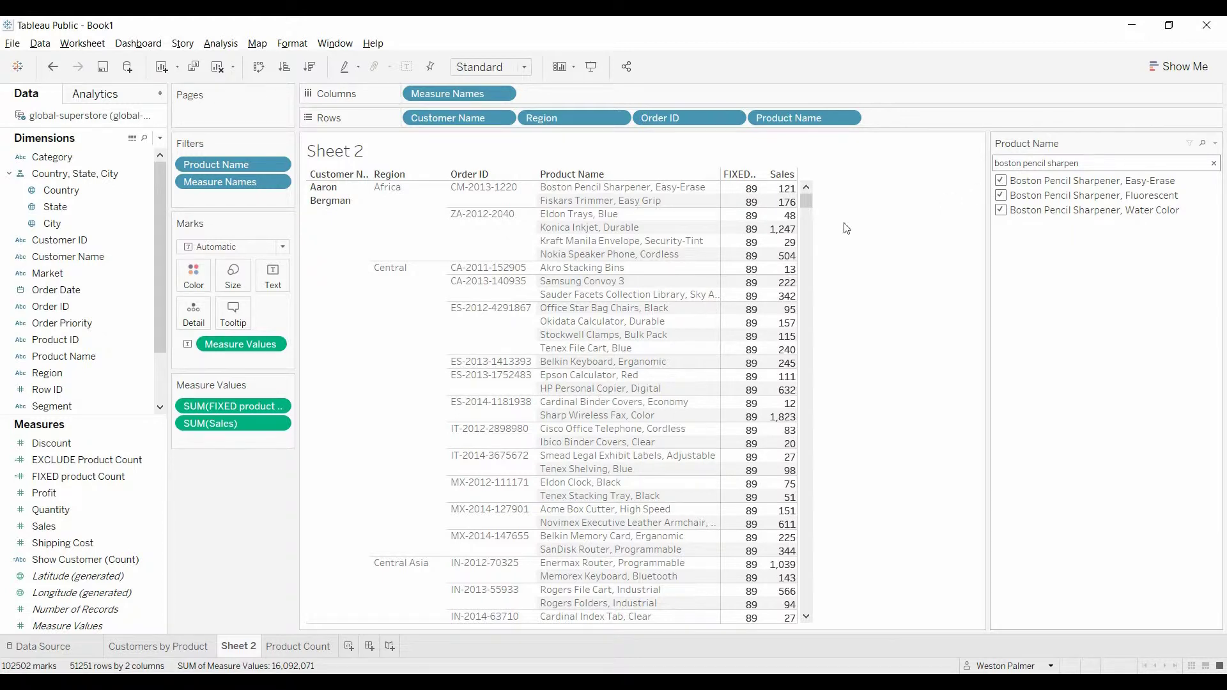
mouse_move(765, 198)
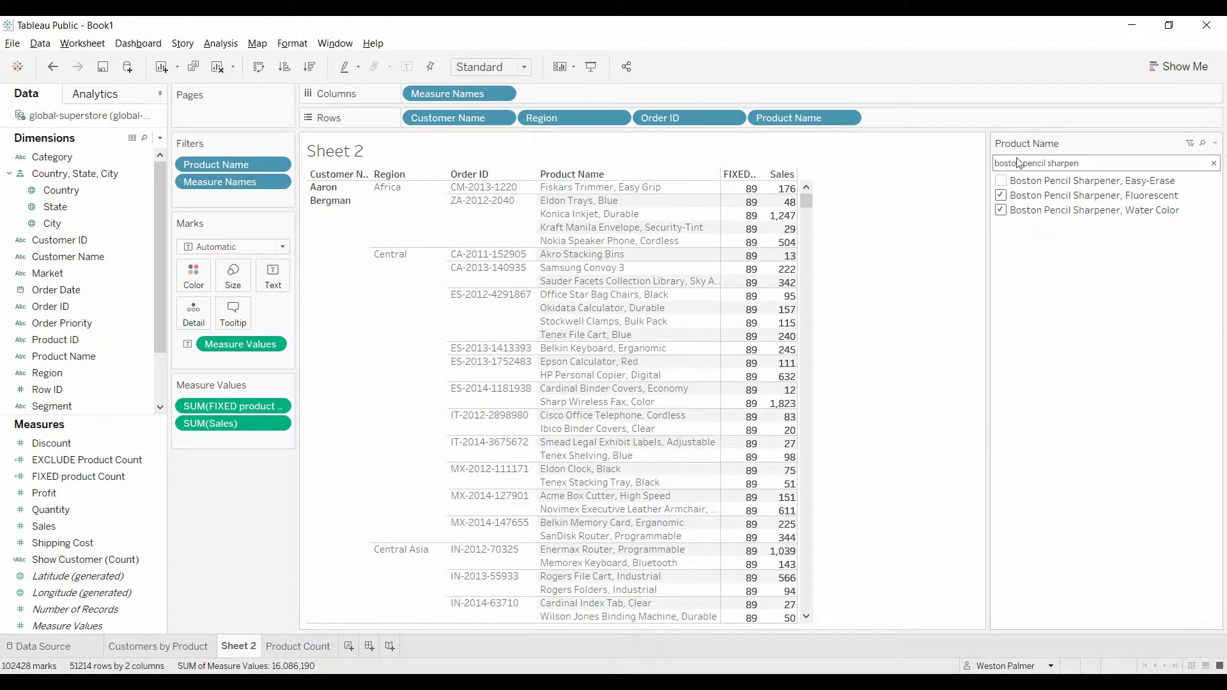
left_click(1004, 183)
Re-include Easy-Erase in the filter and review the full EXCLUDE Product Count formula in an enlarged editor.
left_click(1002, 183)
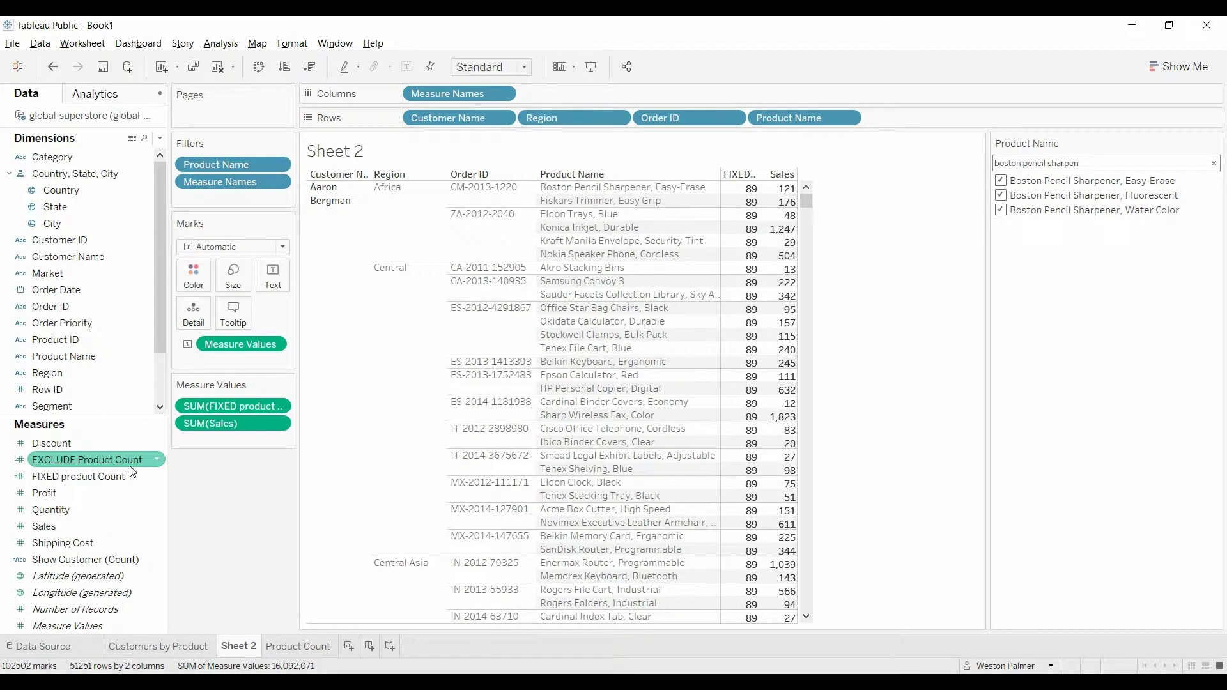
left_click(155, 459)
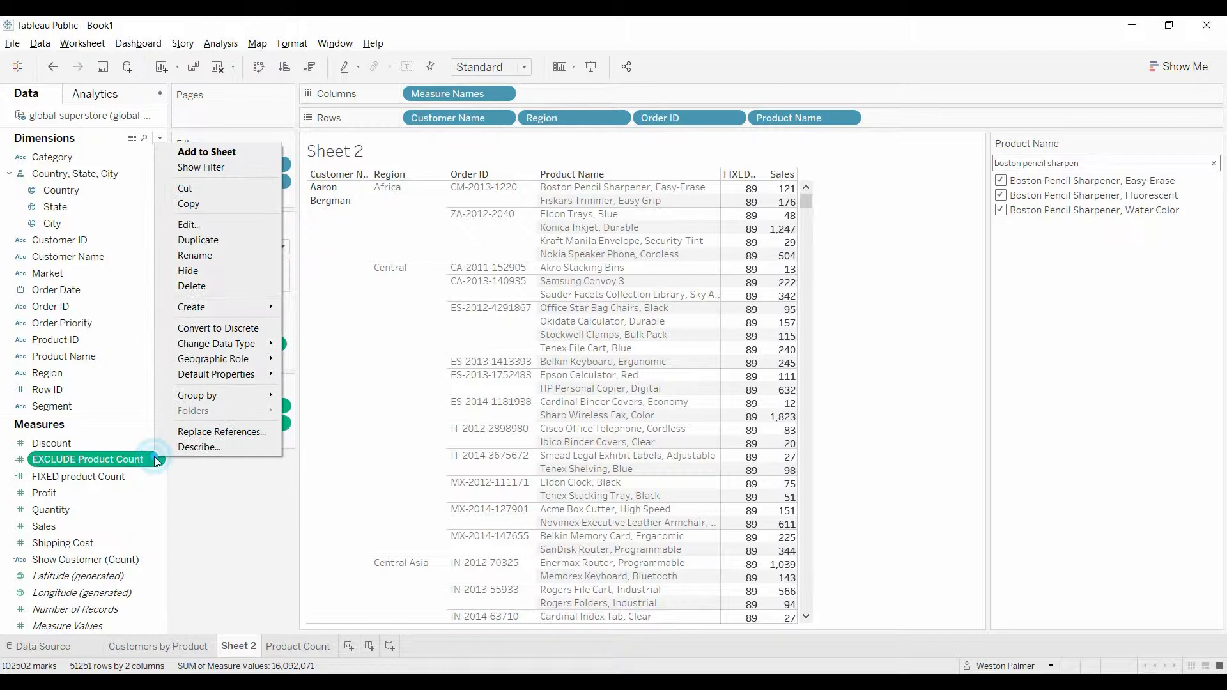
left_click(230, 224)
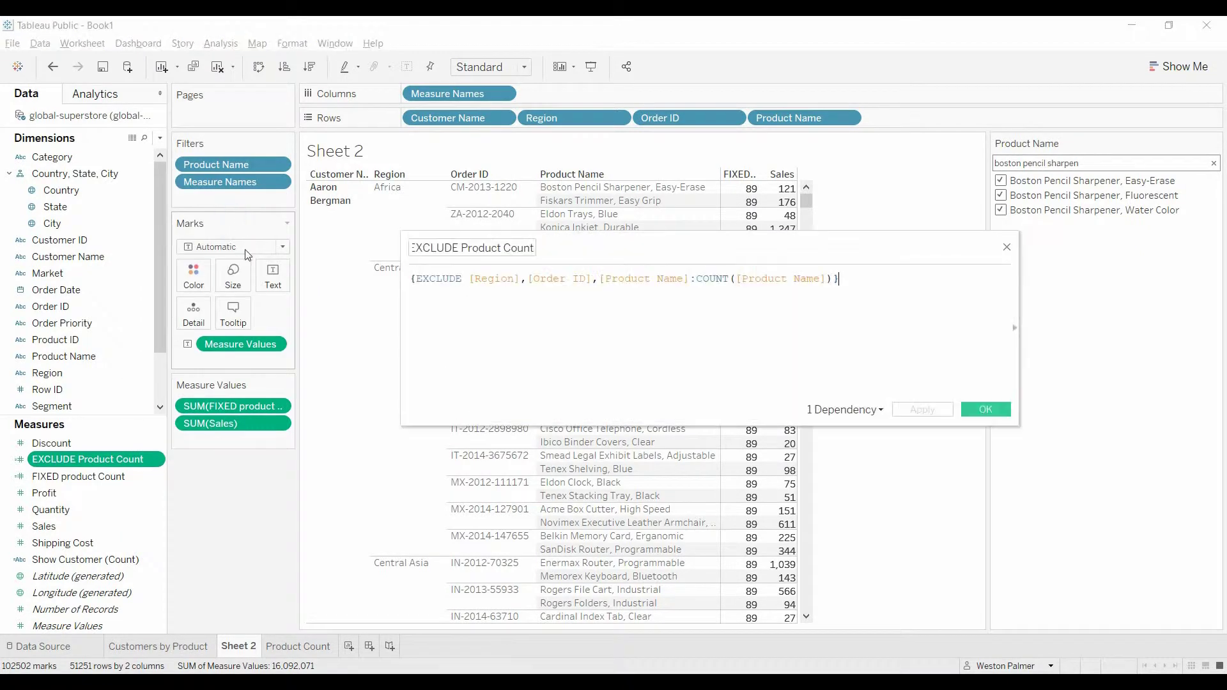
scroll(527, 374, "up", 2)
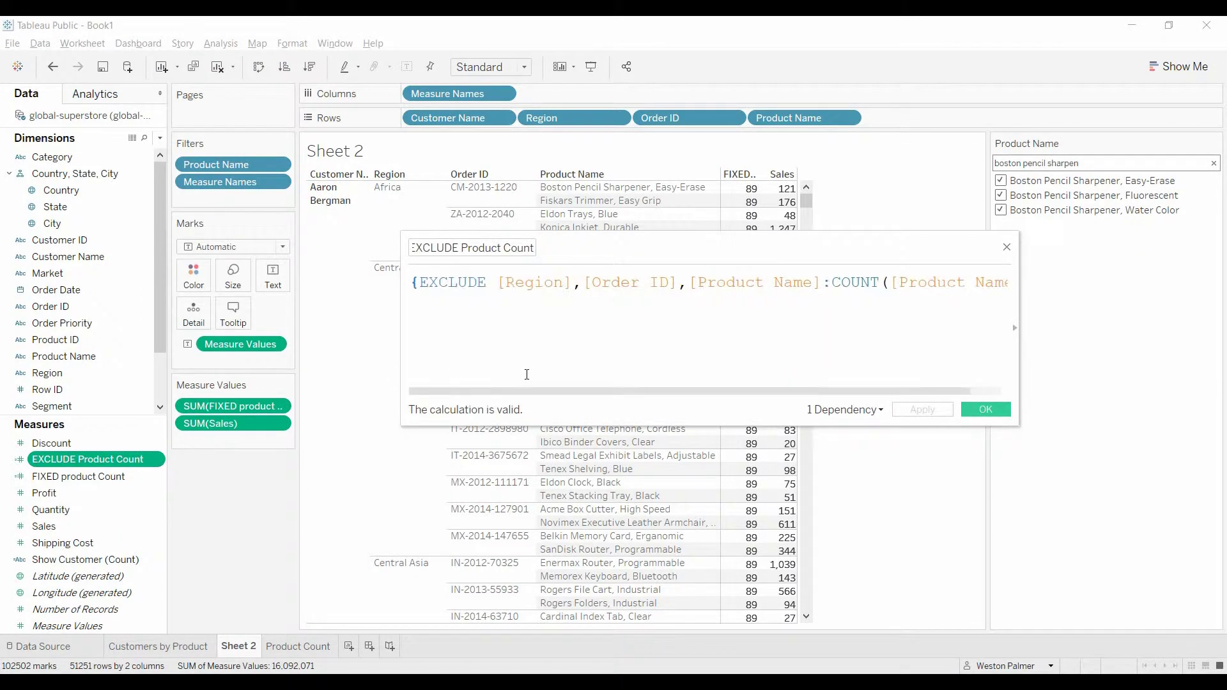
scroll(527, 375, "up", 1)
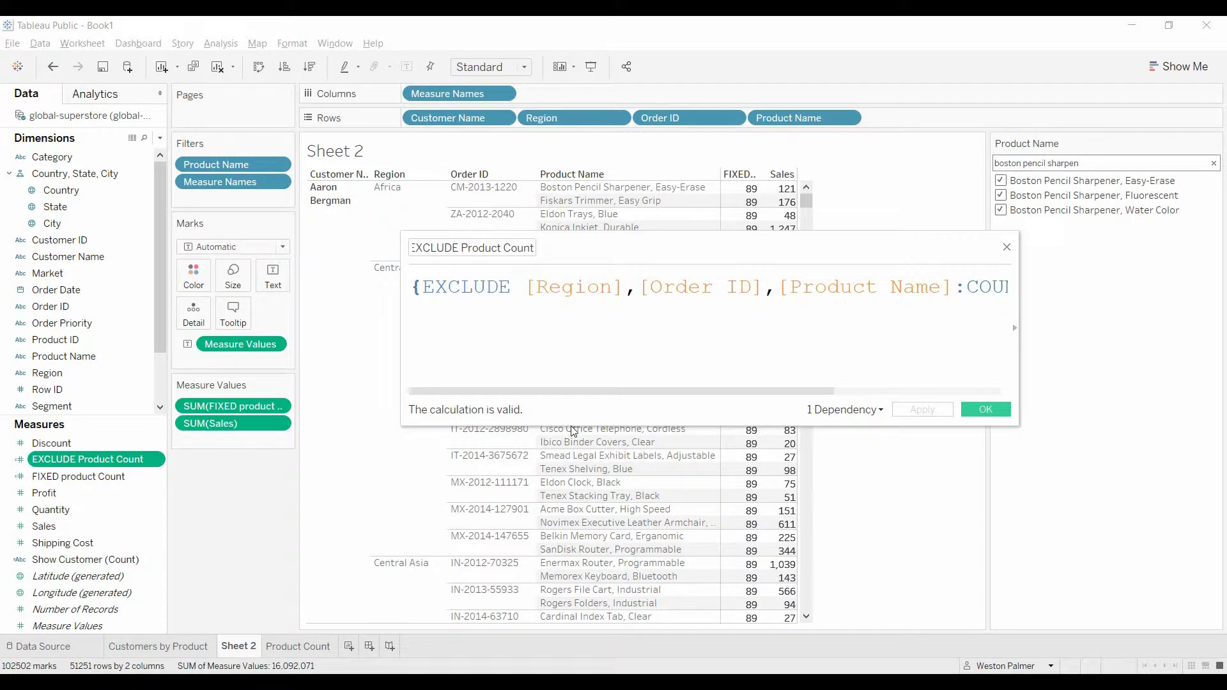
left_click_drag(404, 424, 91, 606)
left_click_drag(623, 259, 739, 246)
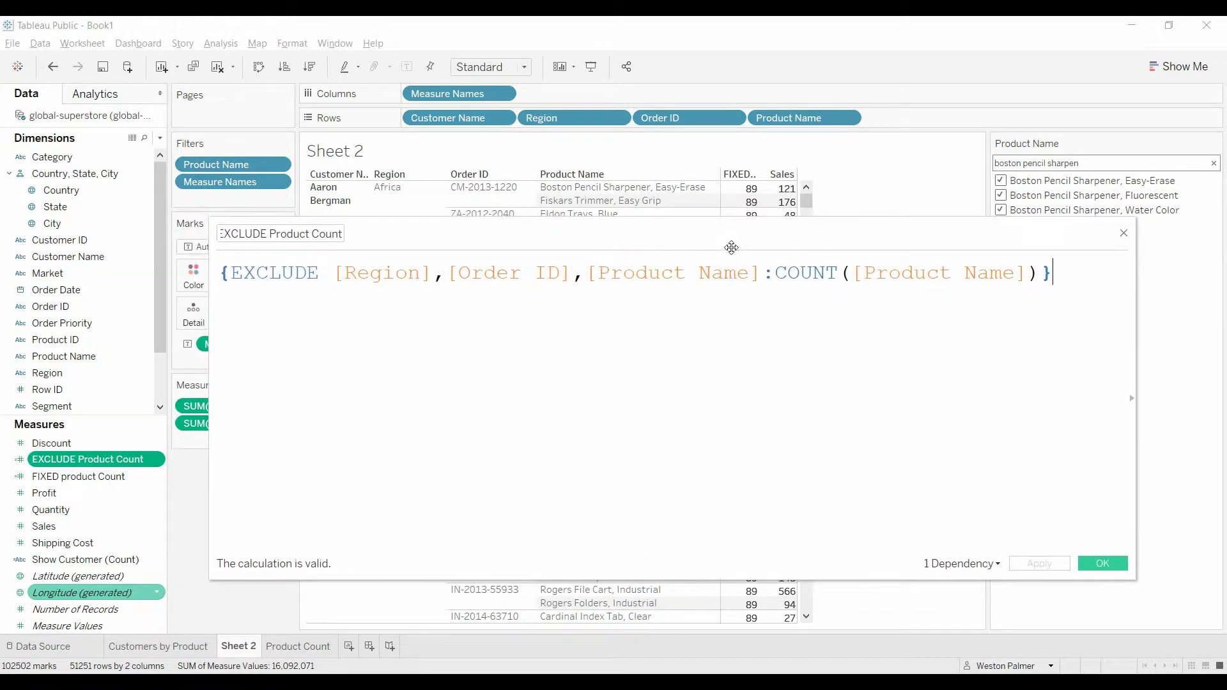
left_click(1125, 235)
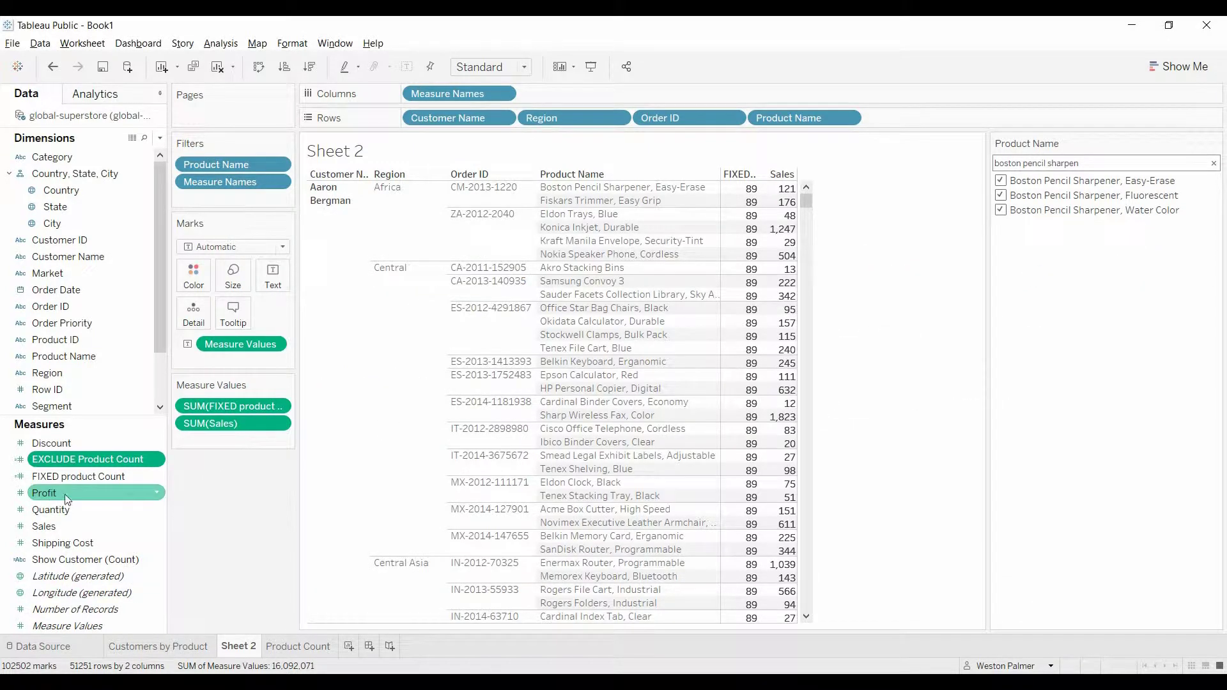
Add EXCLUDE Product Count to the table as a column.
left_click_drag(71, 459, 216, 414)
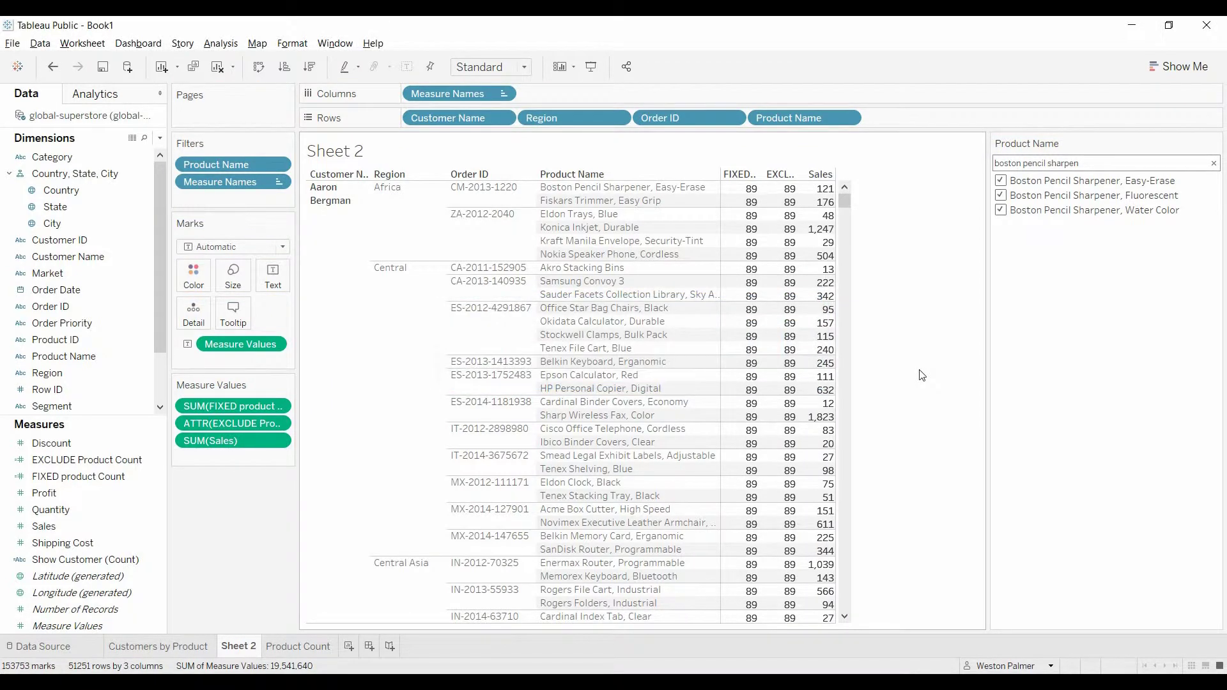
left_click(115, 479)
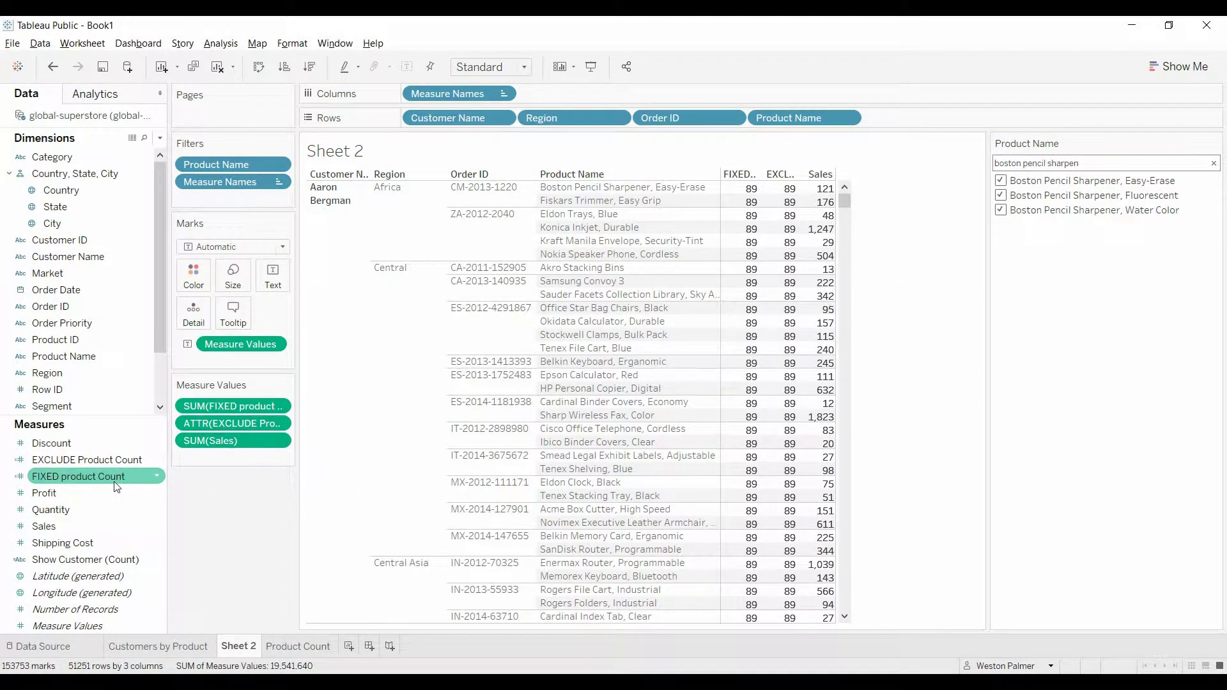
left_click(146, 466)
Edit the EXCLUDE Product Count formula to remove [Product Name] after [Order ID].
left_click(162, 457)
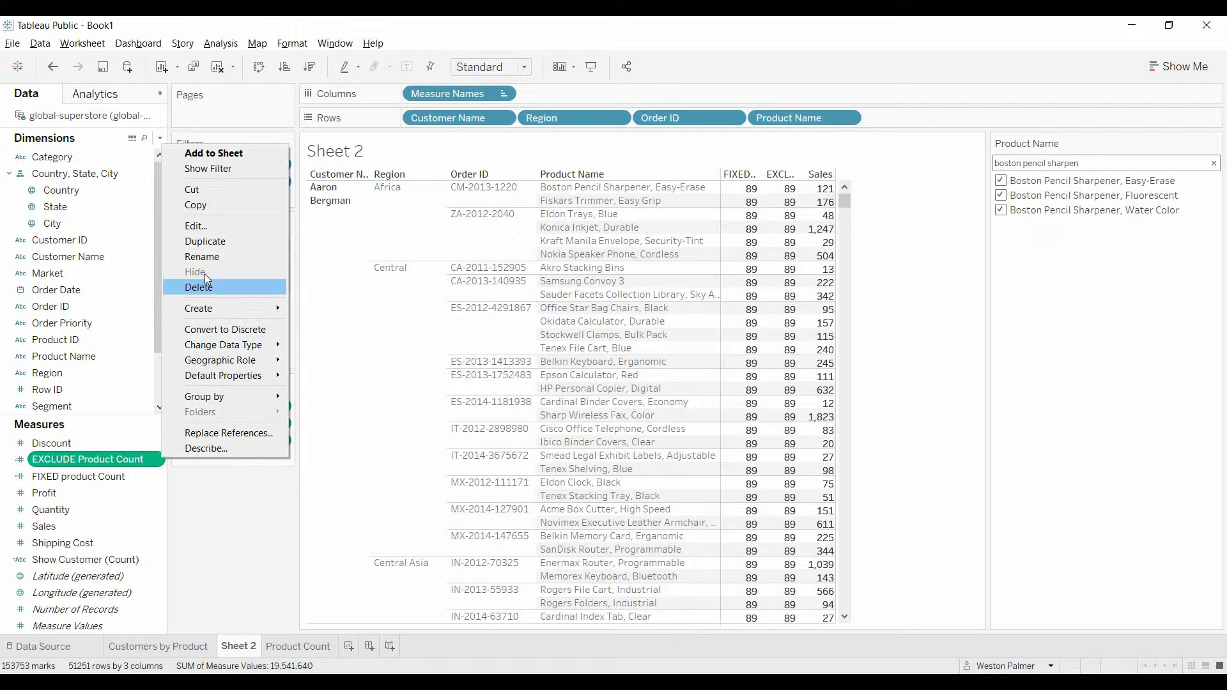
left_click(220, 233)
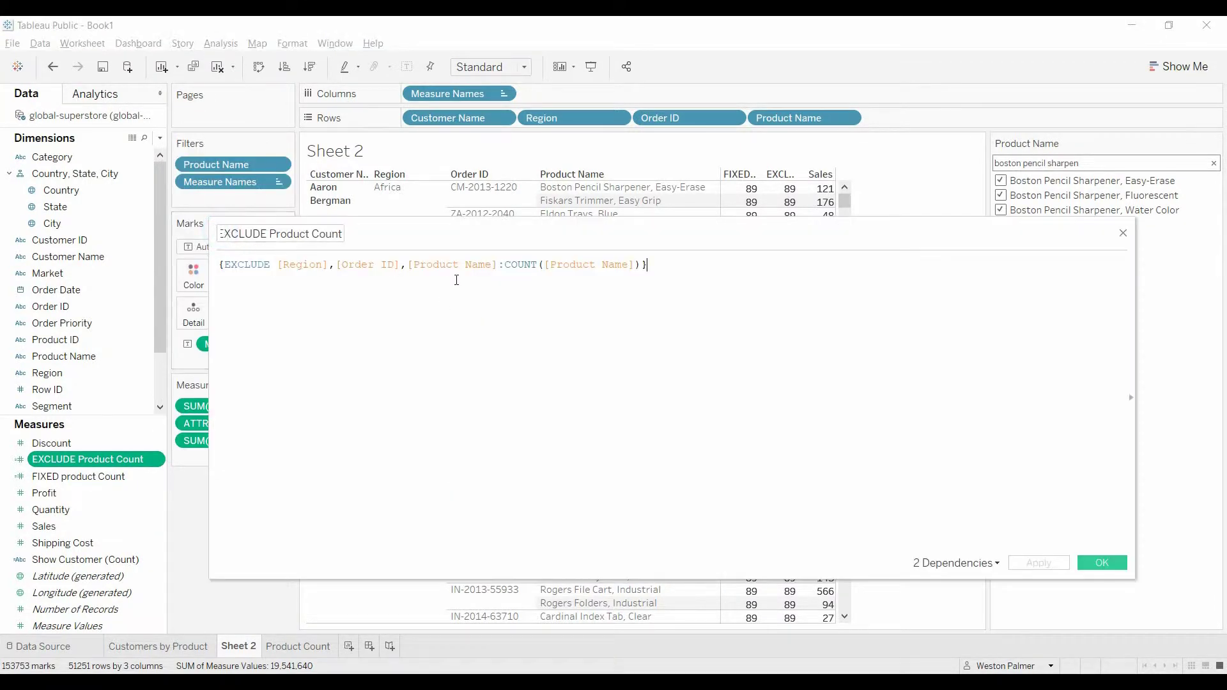
scroll(539, 437, "up", 4, "ctrl")
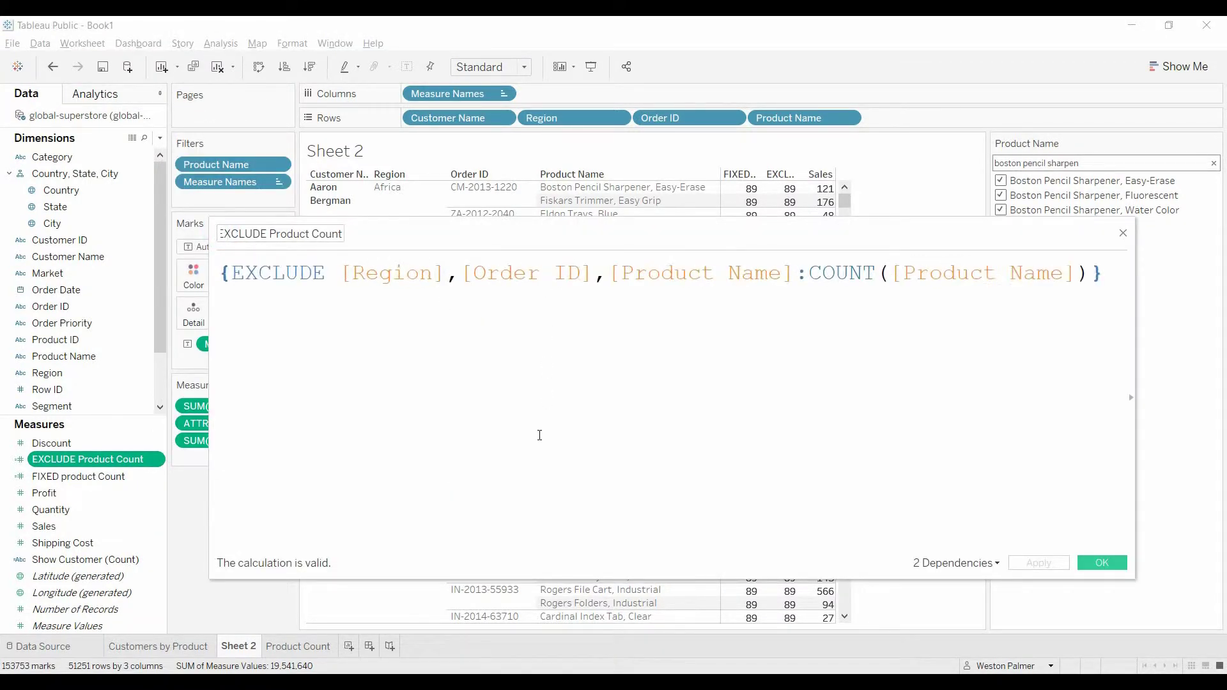
left_click_drag(570, 235, 799, 377)
left_click(598, 374)
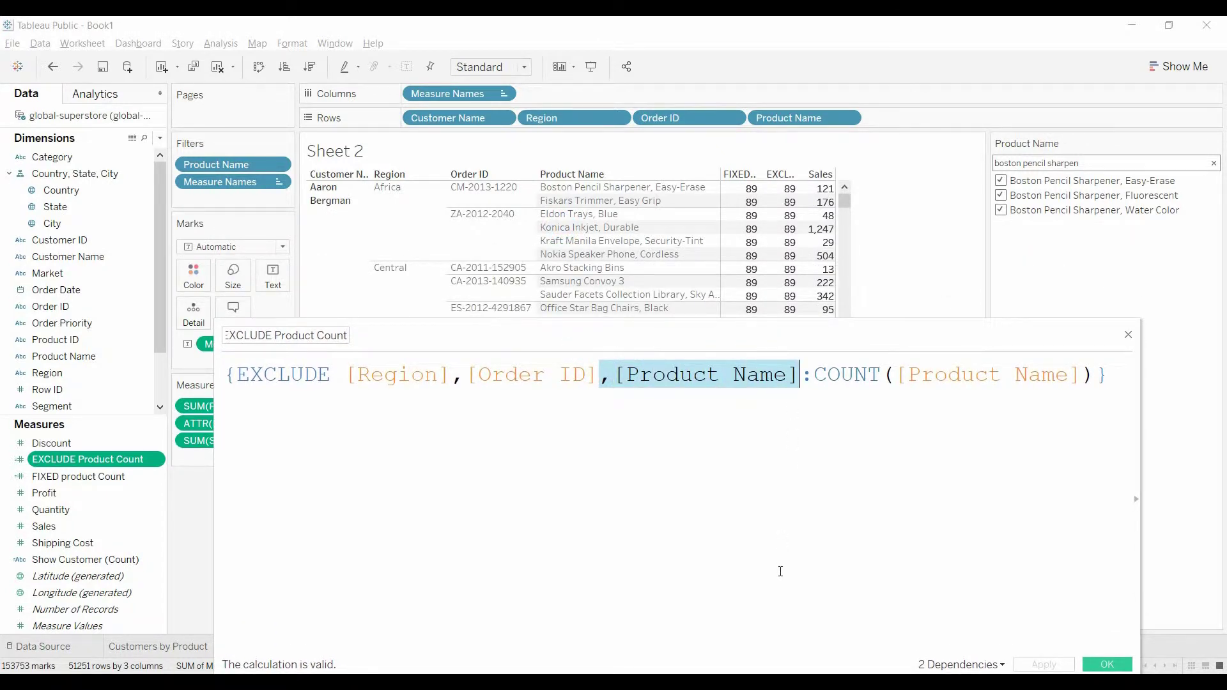
key("BackSpace")
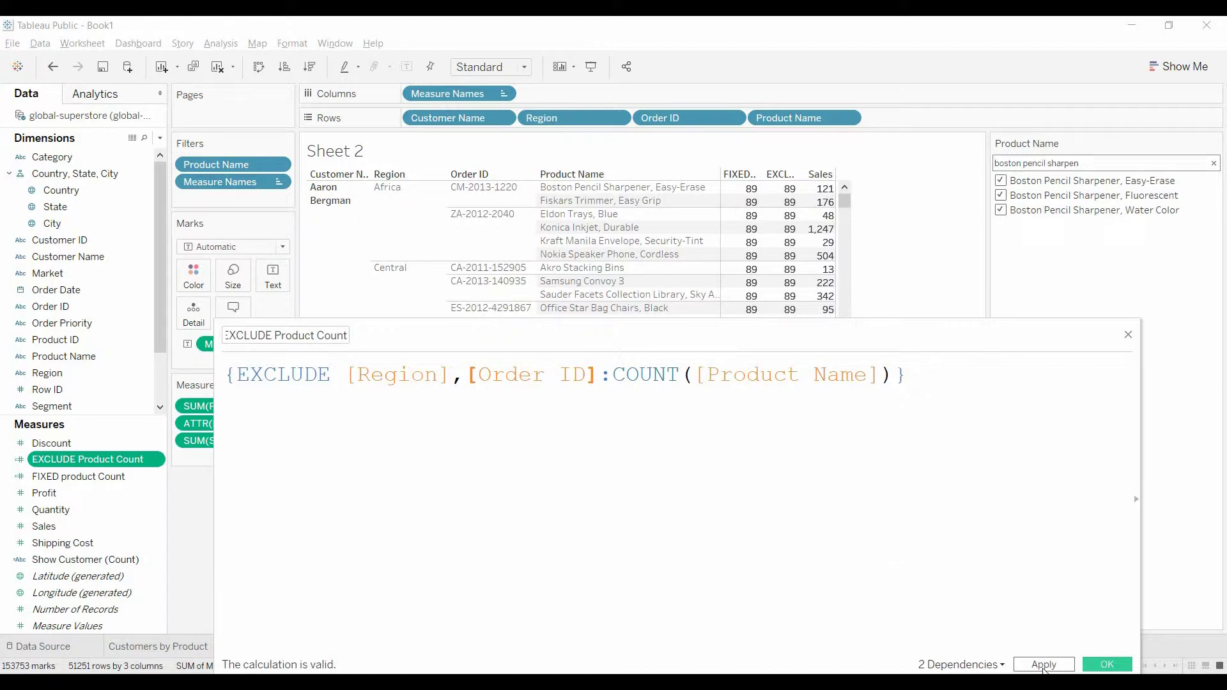
Apply the edited formula and confirm the EXCL column now reads 1 on every row.
left_click(1044, 665)
left_click(1036, 662)
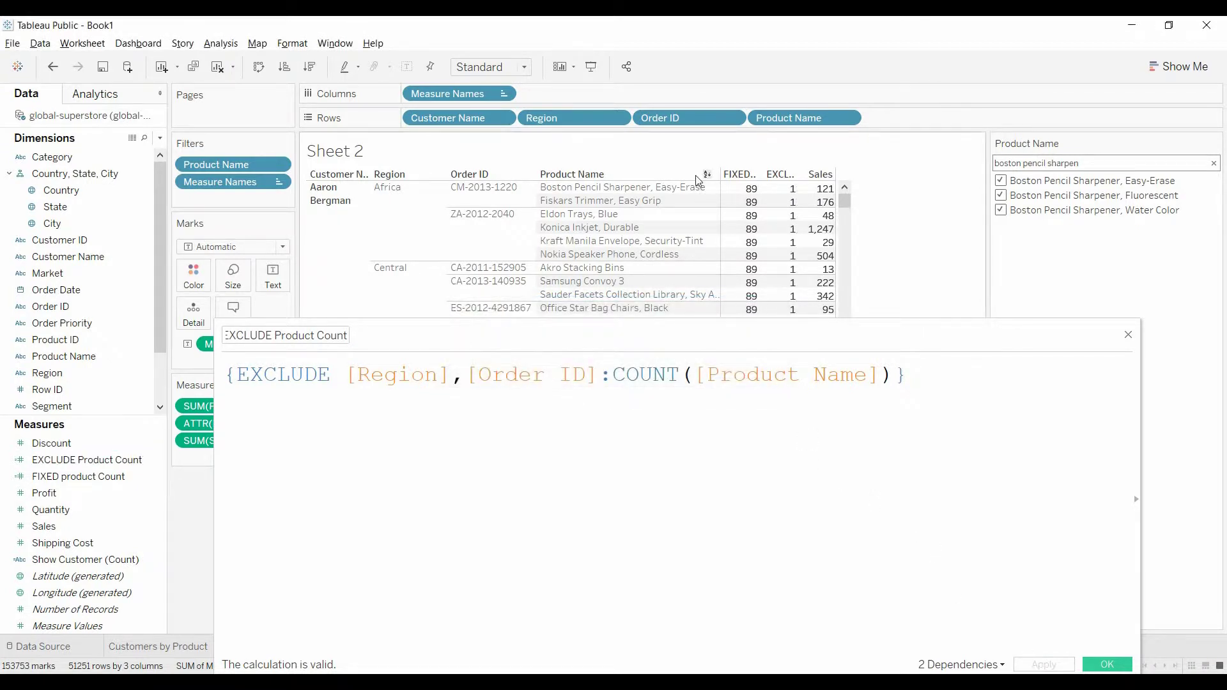
mouse_move(798, 191)
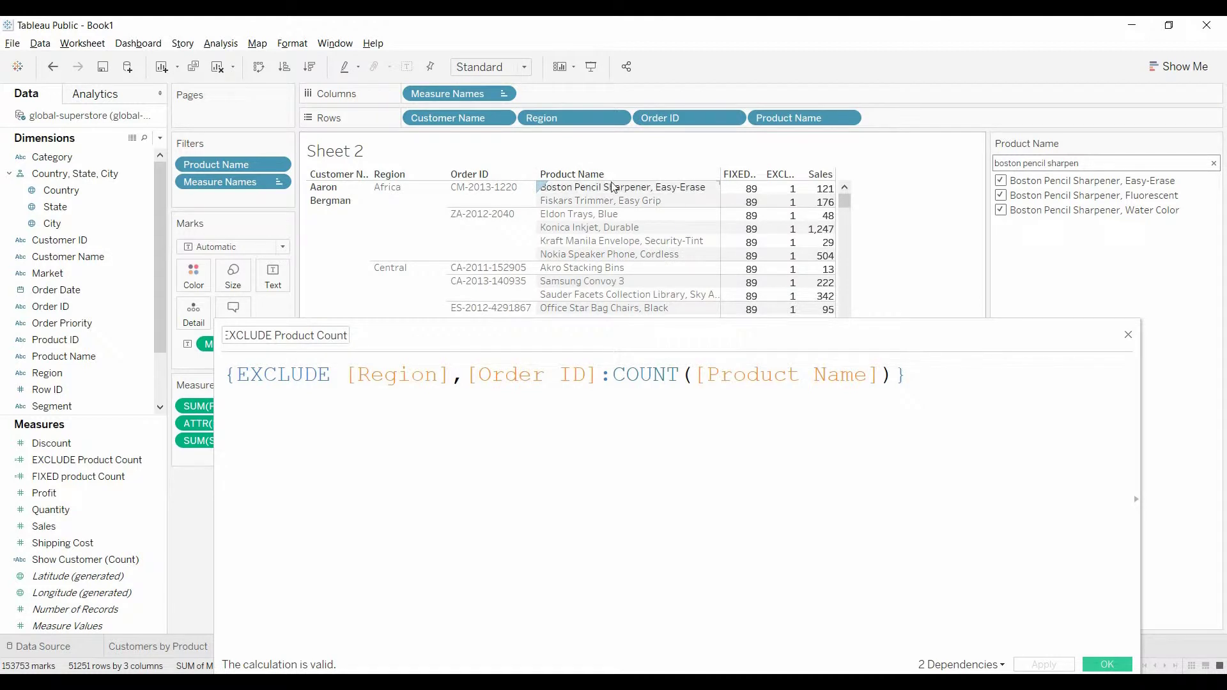
Insert ',[Product Name]' after [Order ID] in the EXCLUDE formula via autocomplete.
left_click(600, 376)
type(",")
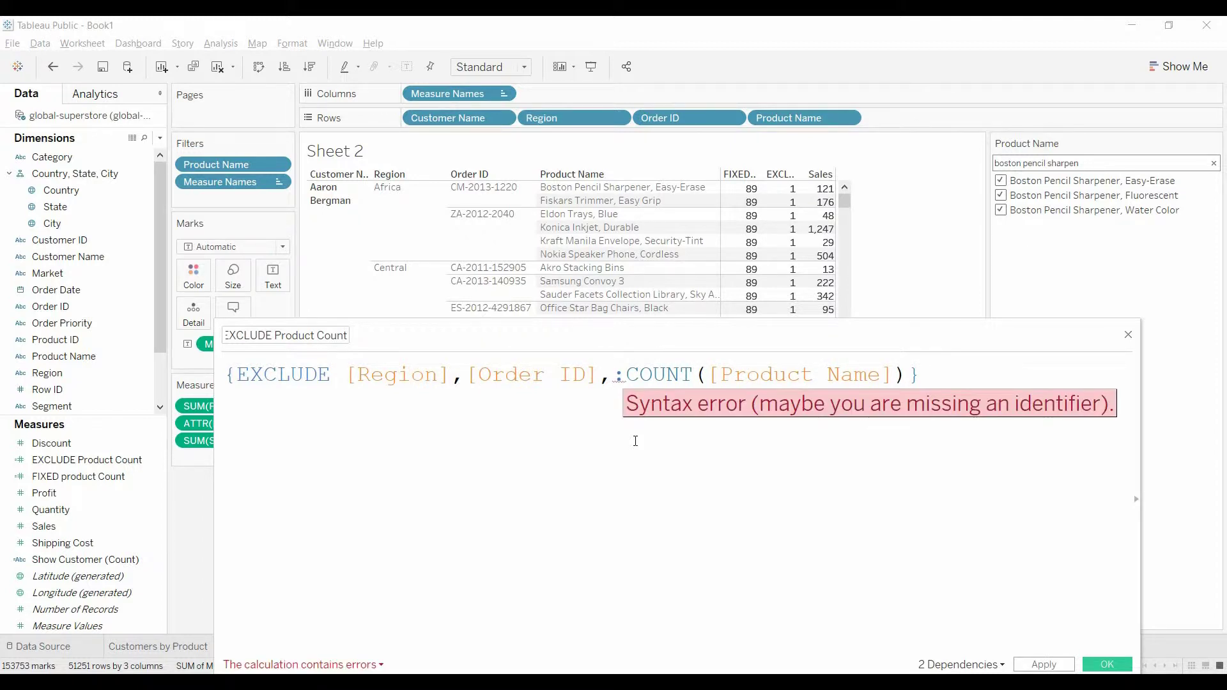
type("Pr")
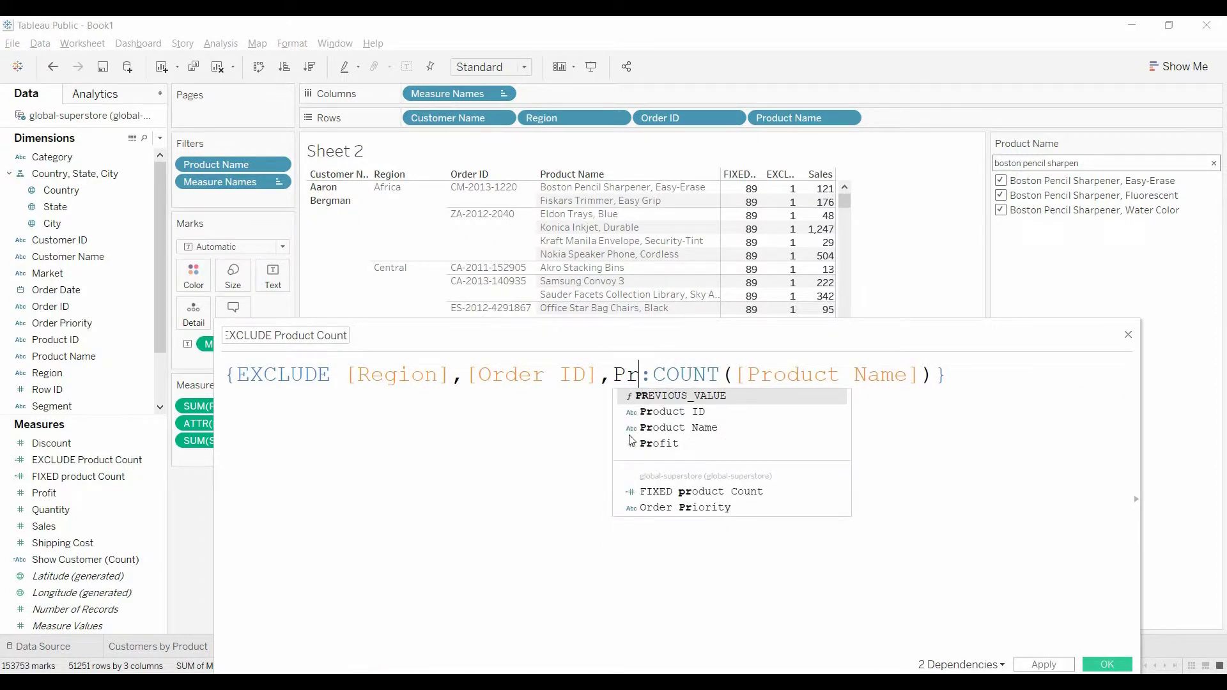
type("oduct")
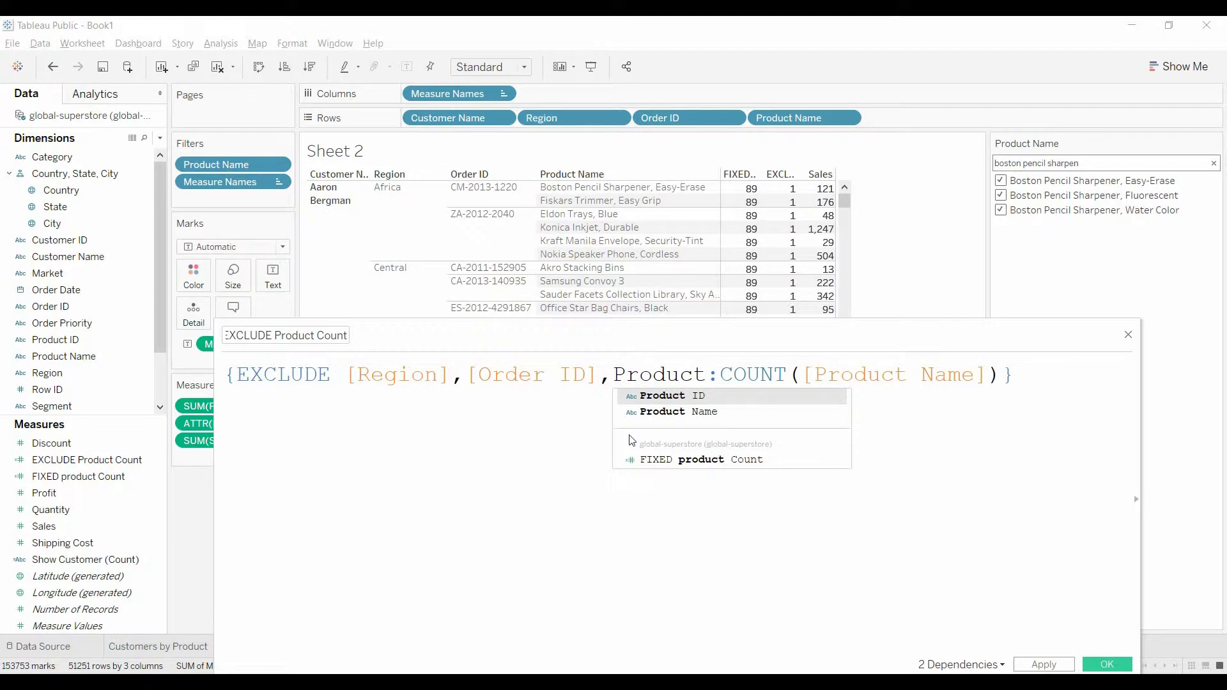
key("Down")
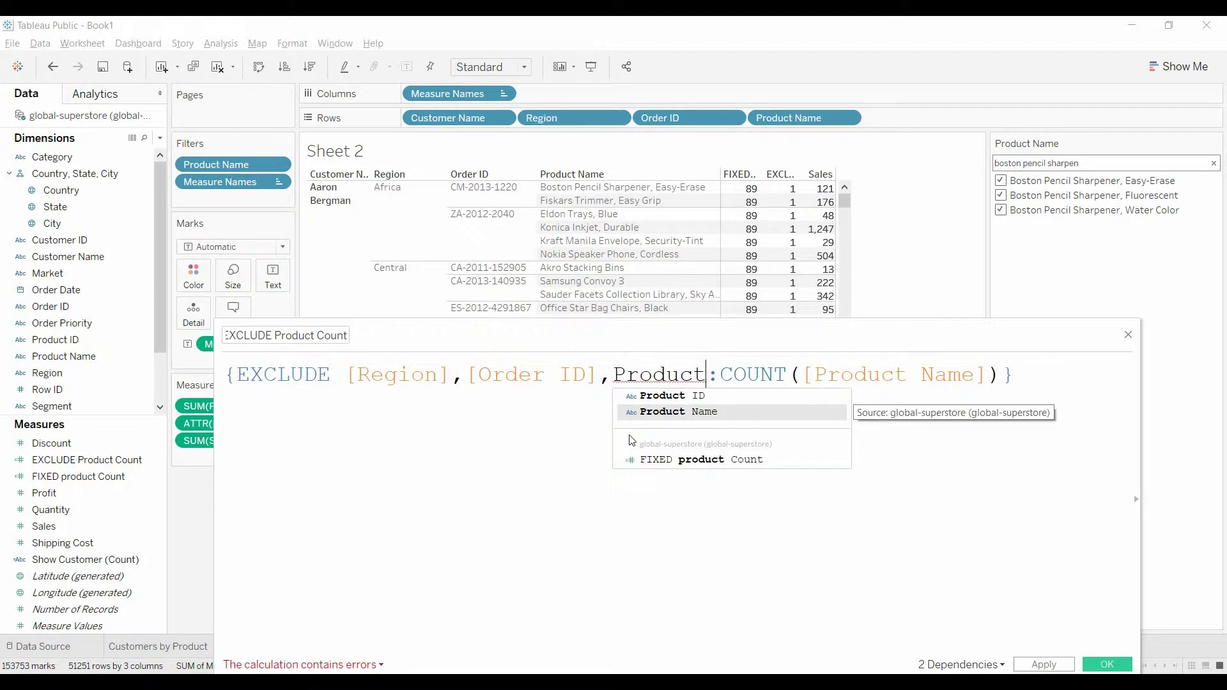
key("Return")
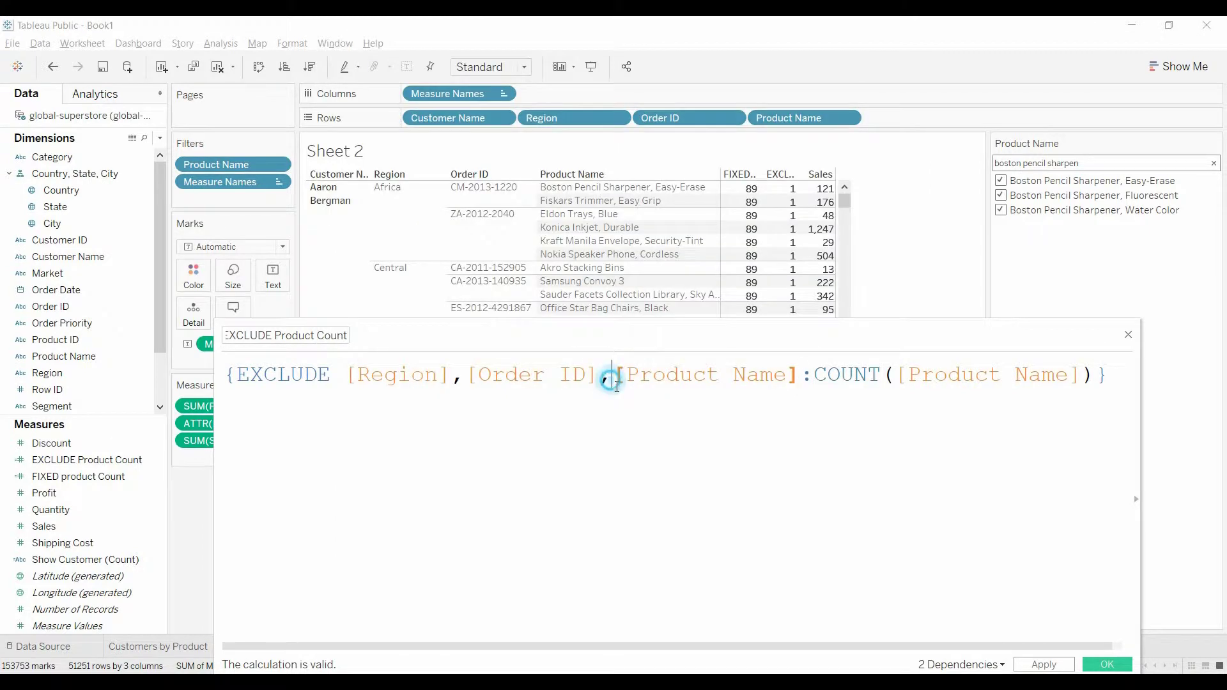
left_click_drag(611, 375, 479, 369)
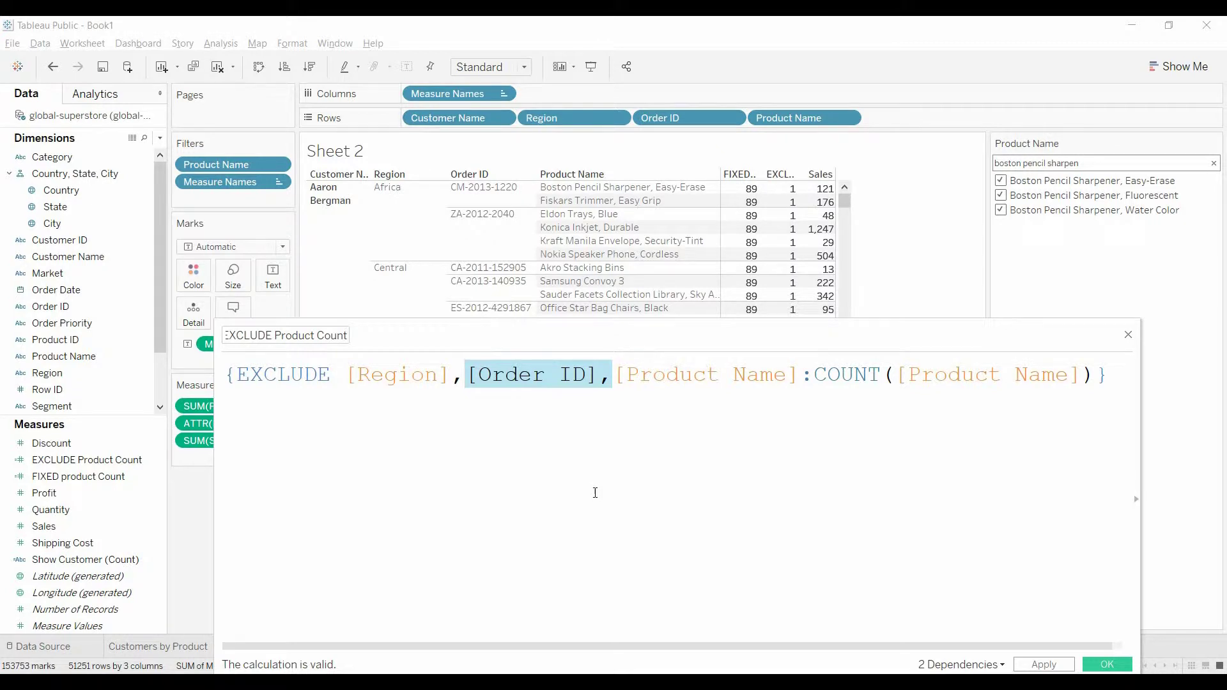
Delete ',[Order ID],[Product Name]' so the formula reads {EXCLUDE [Region]:COUNT([Product Name])} and apply it.
left_click_drag(808, 378, 472, 381)
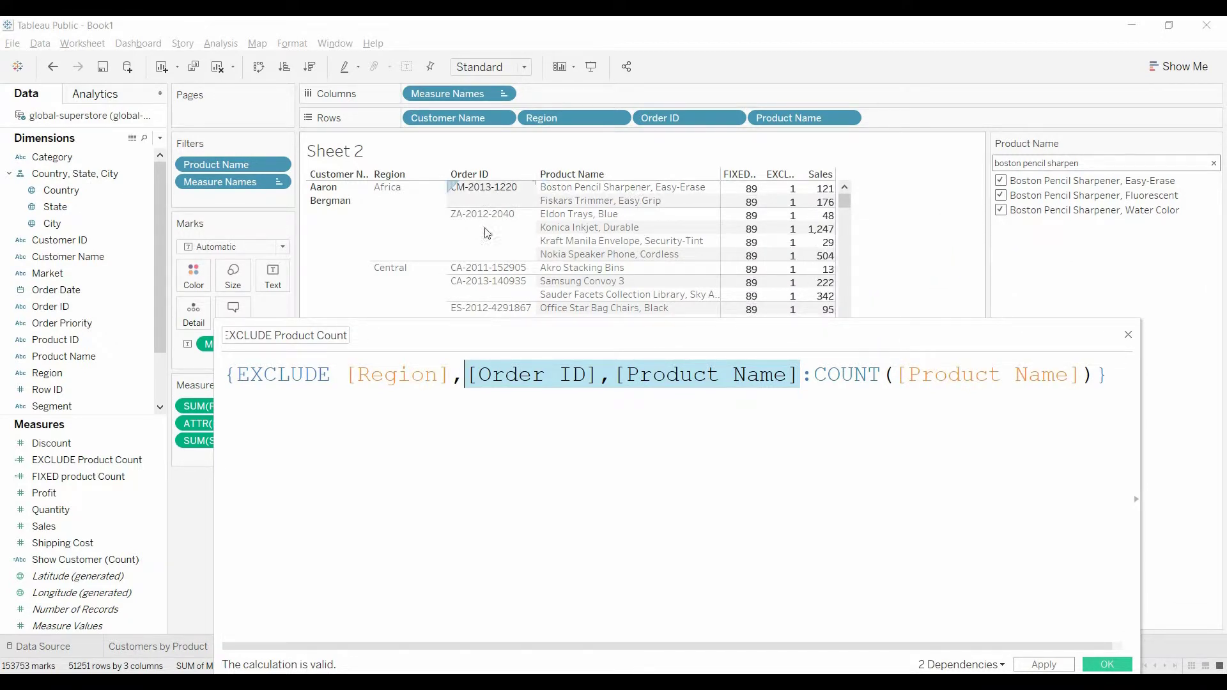
key("BackSpace")
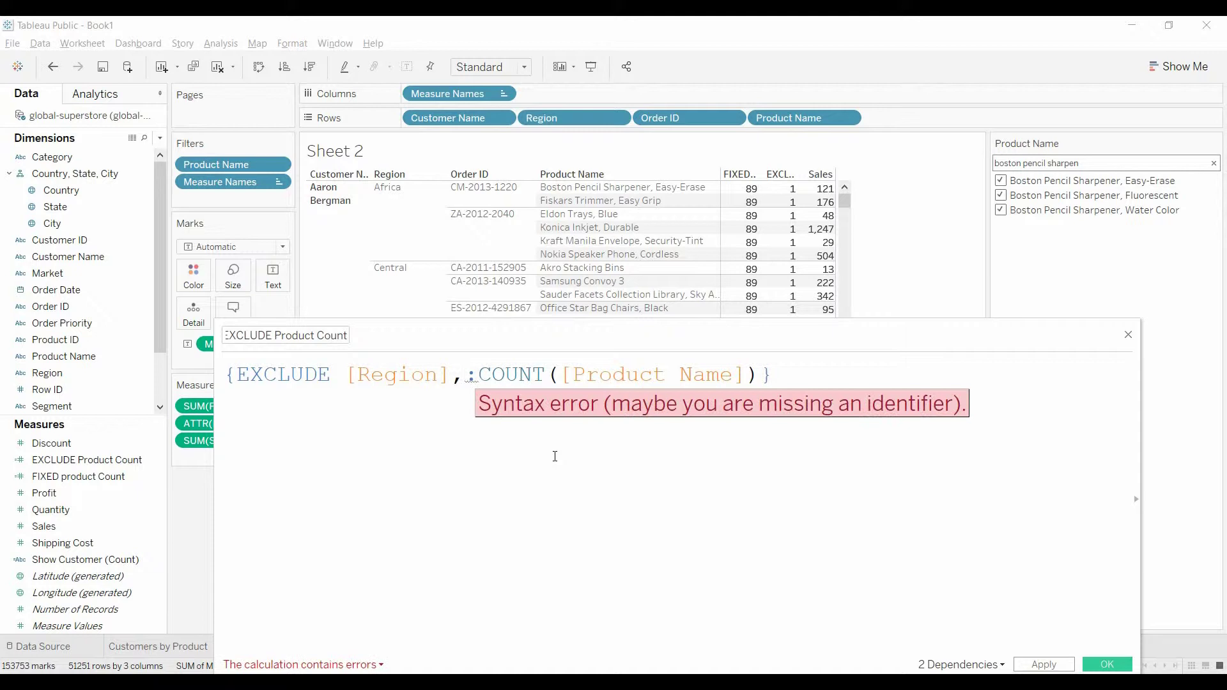
key("BackSpace")
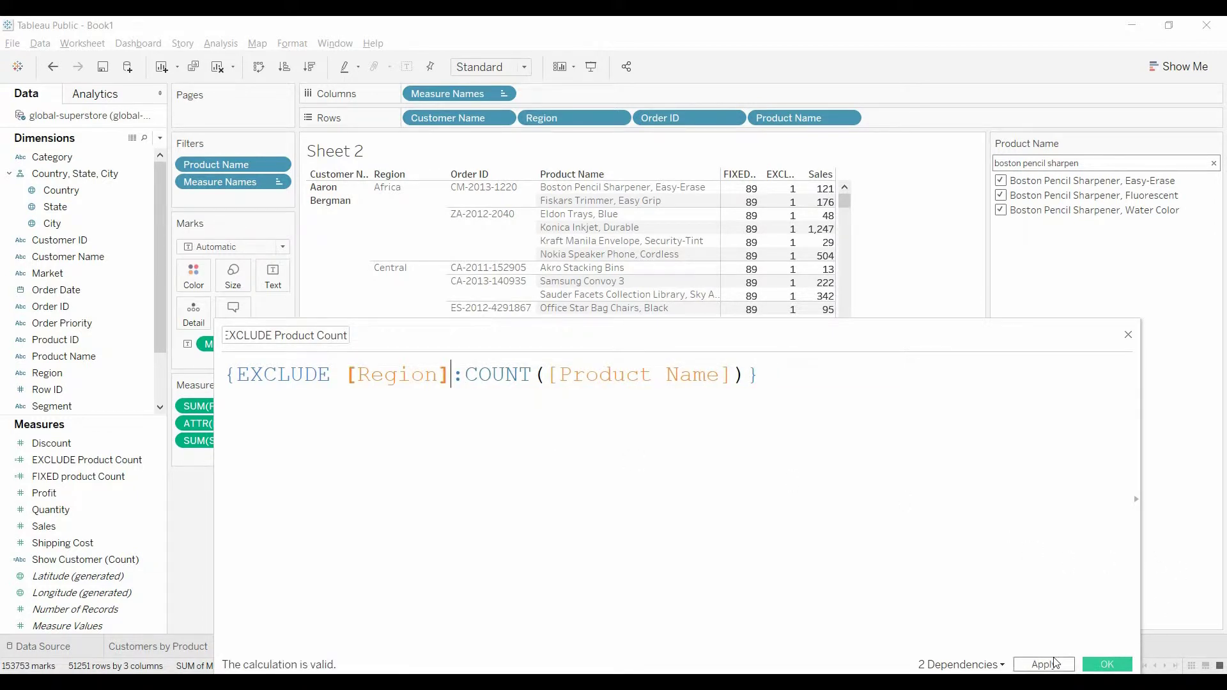
left_click(1051, 662)
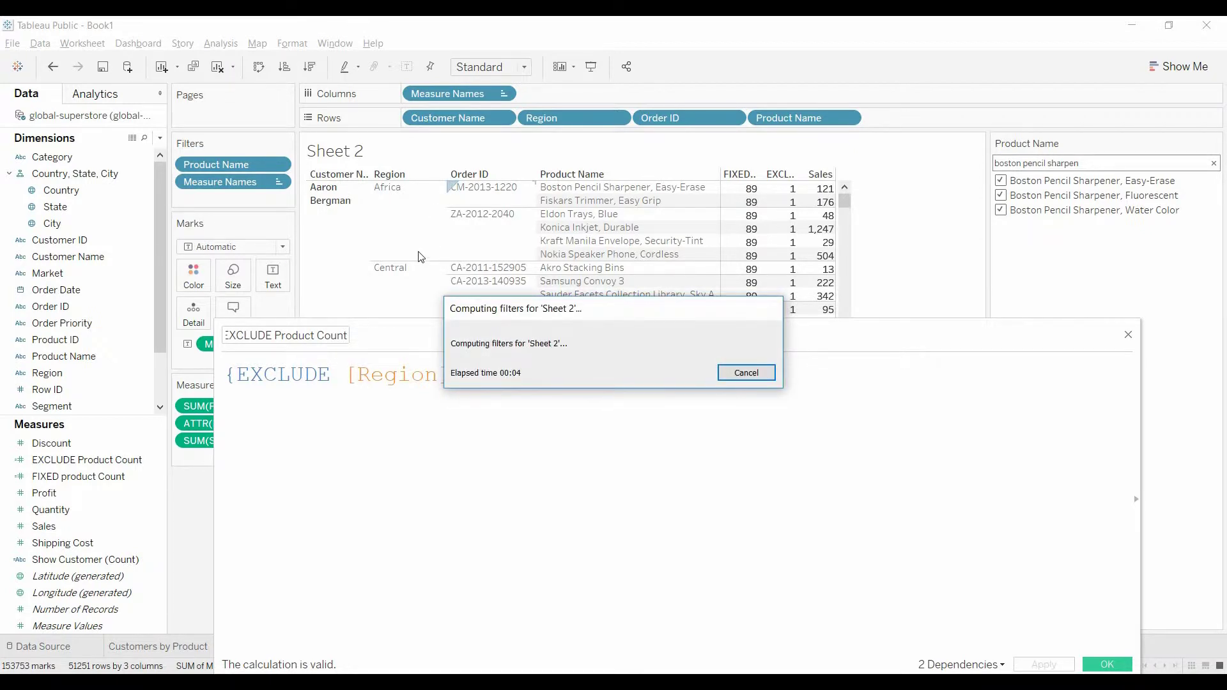
Add [Product Name] after [Region] in the EXCLUDE formula and apply it.
mouse_move(796, 195)
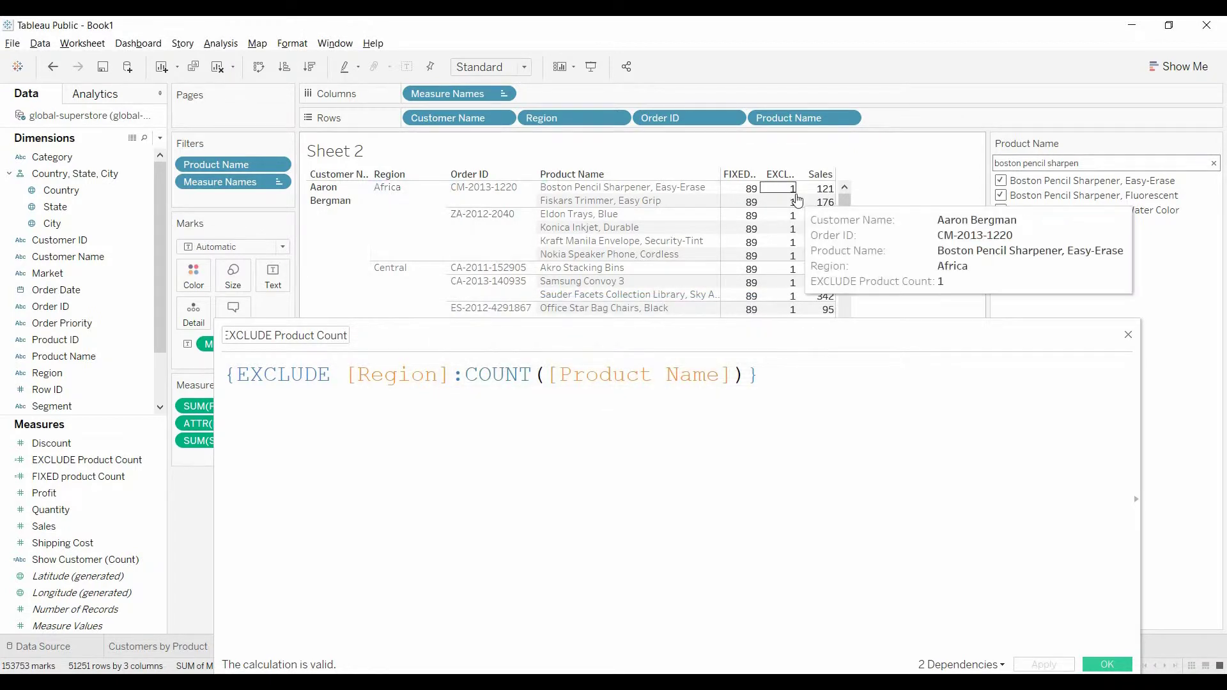
left_click(459, 384)
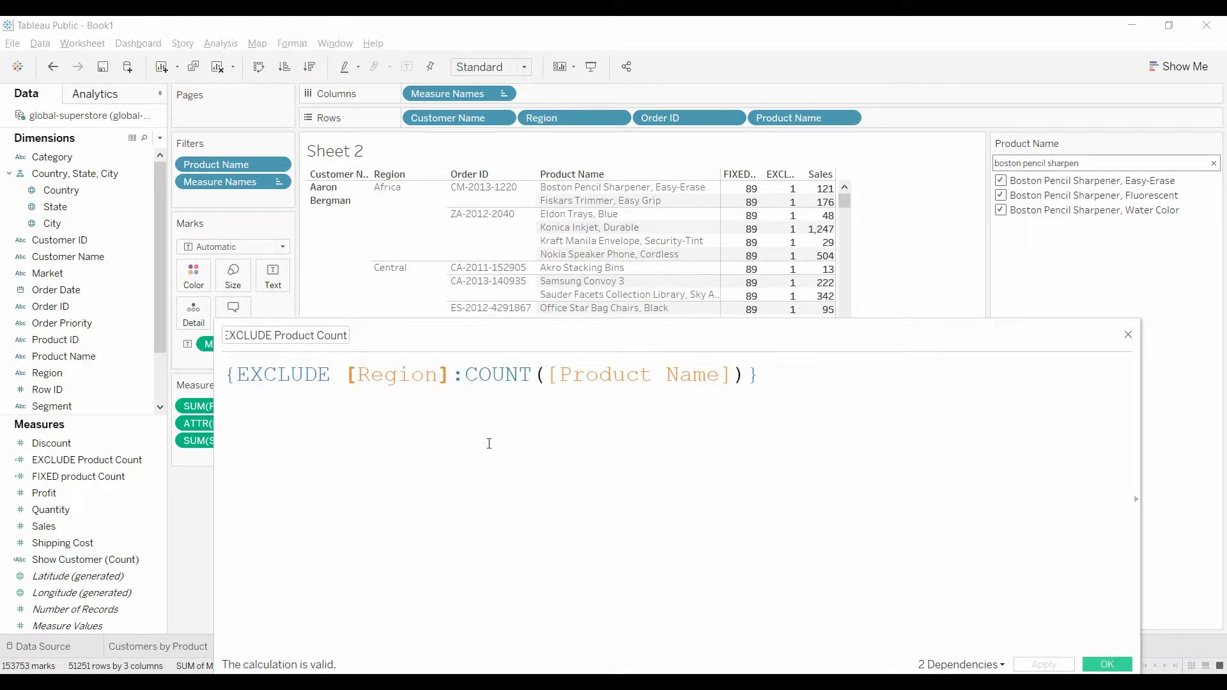
type(", ")
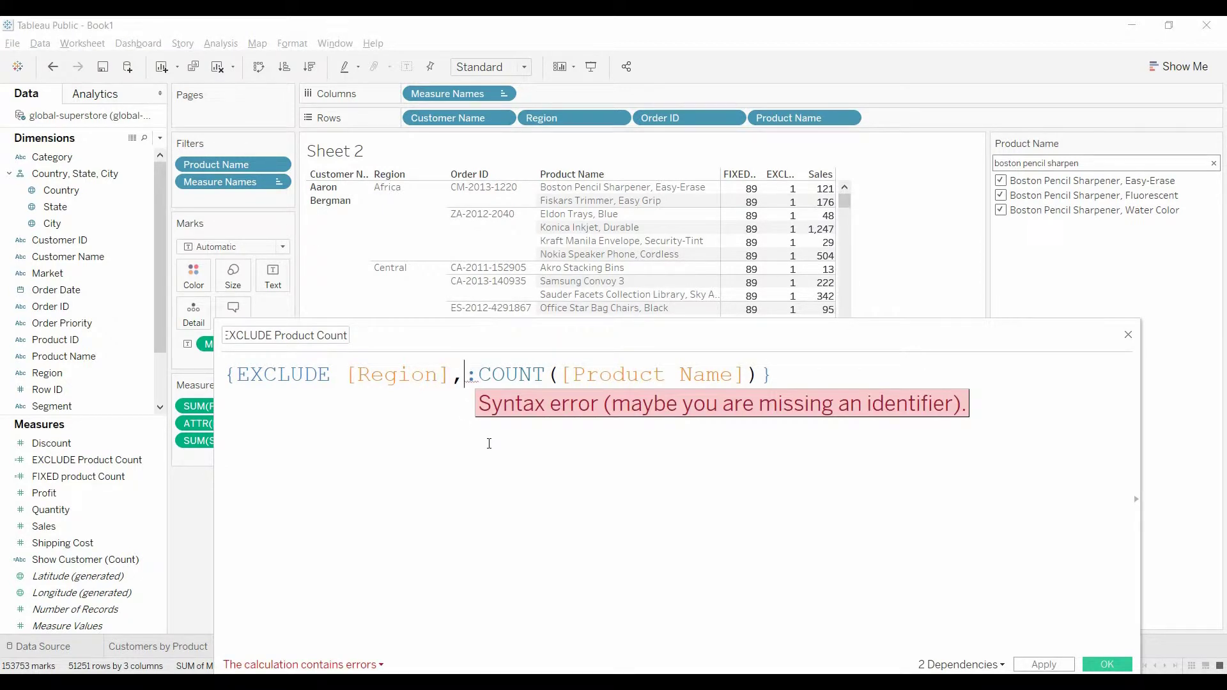
type("[produ")
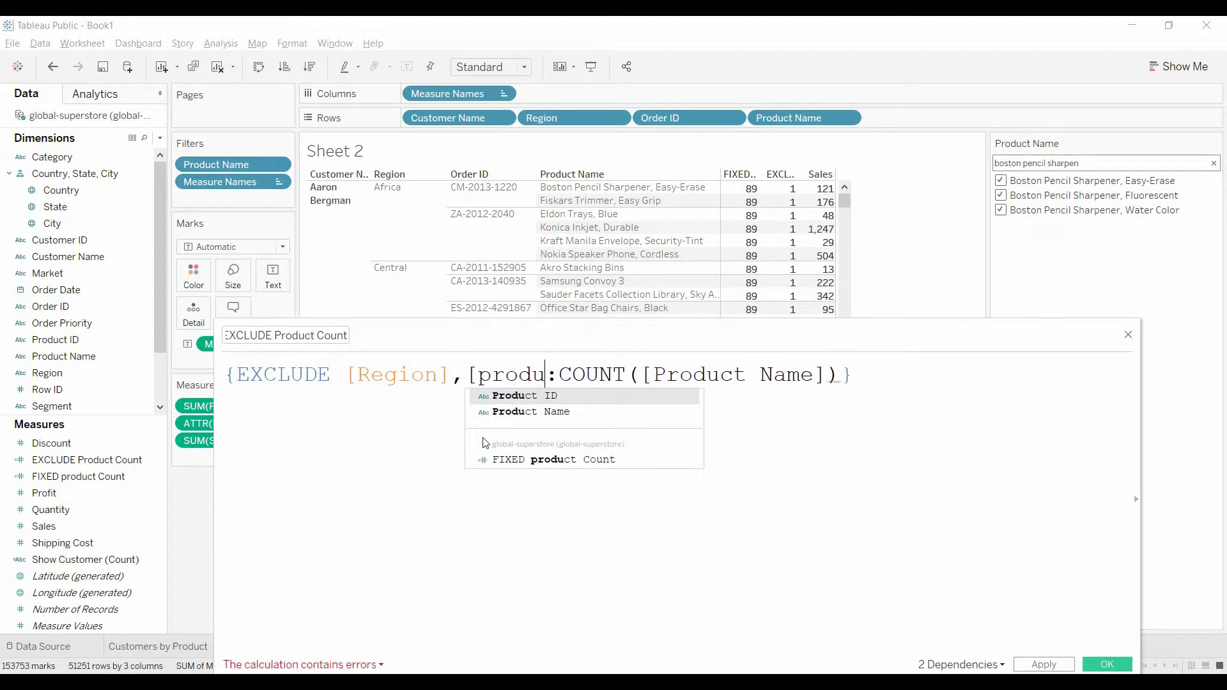
key("Down")
key("Return")
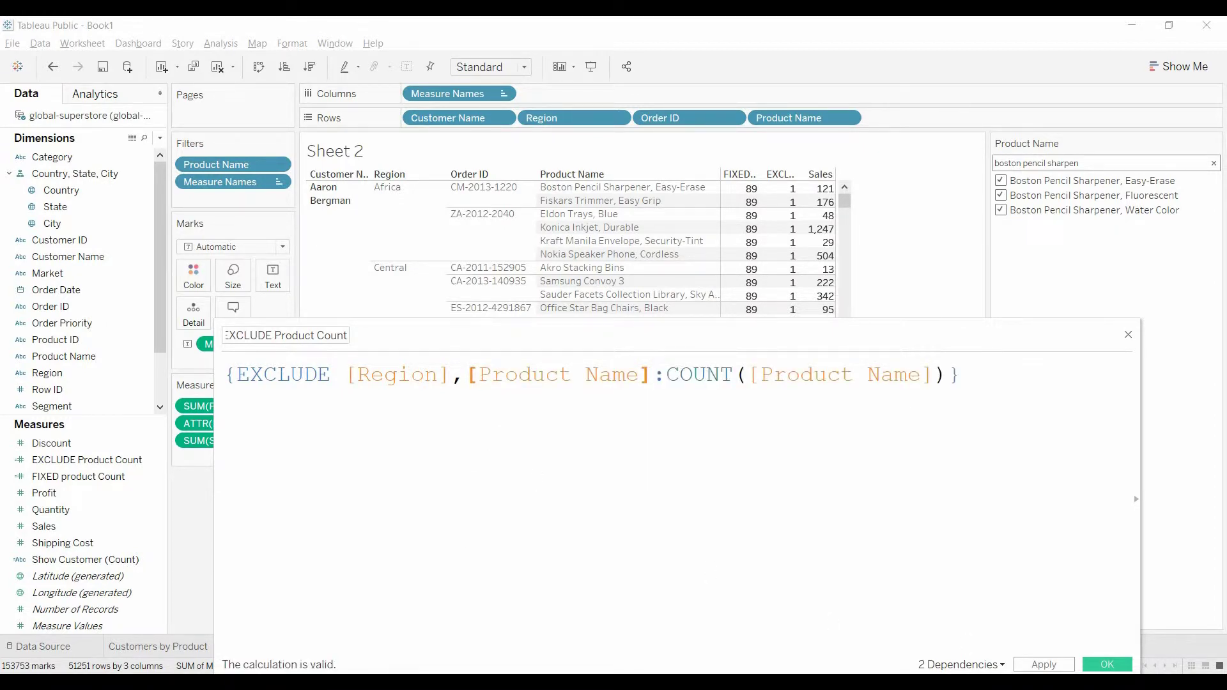
left_click(1057, 665)
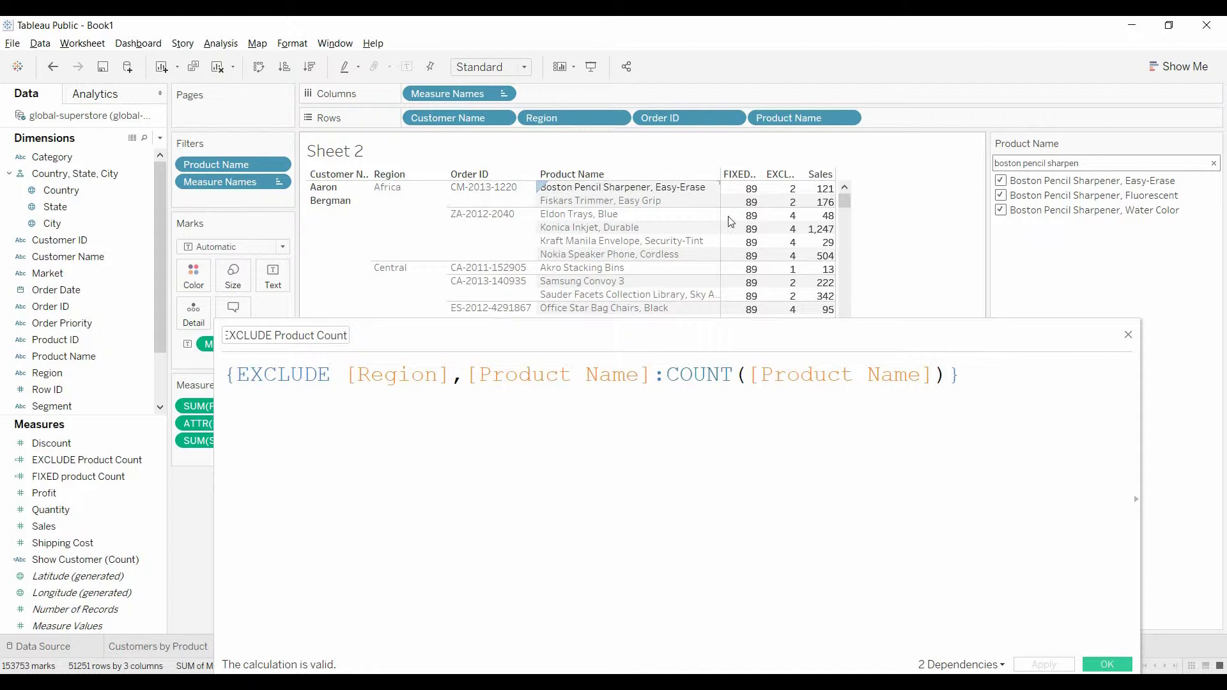
Insert 'Order ID,' before [Product Name] so Region, Order ID and Product Name are excluded.
mouse_move(781, 203)
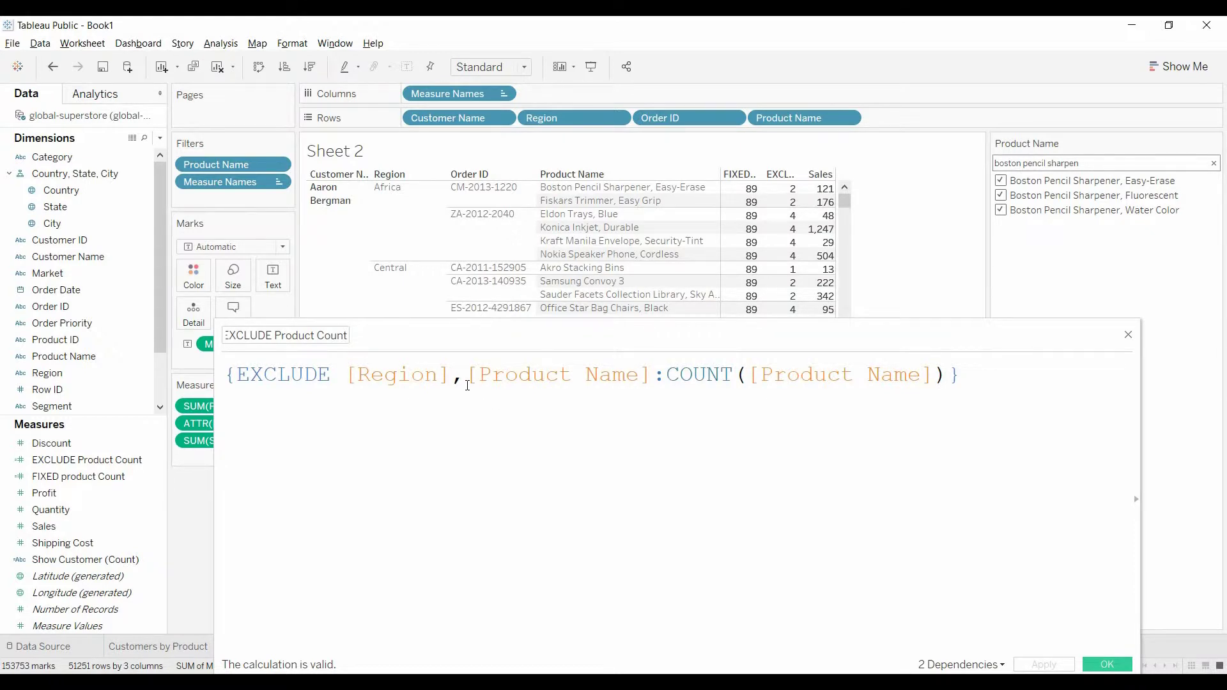
left_click(467, 386)
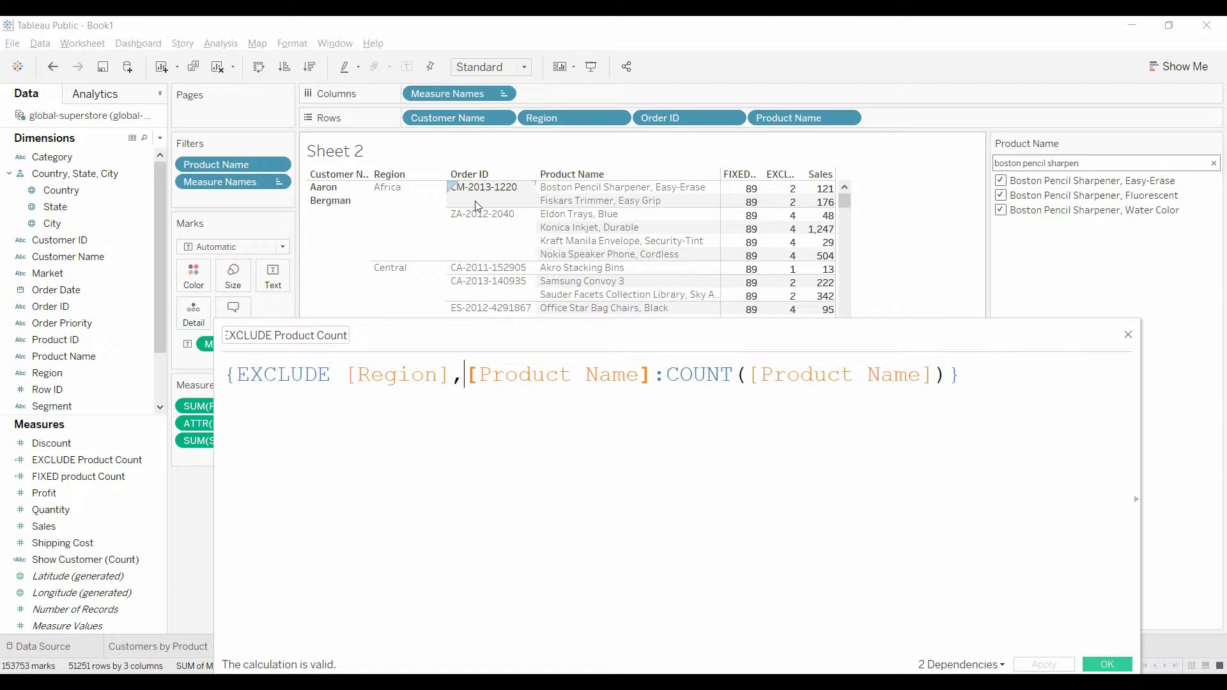
type("order")
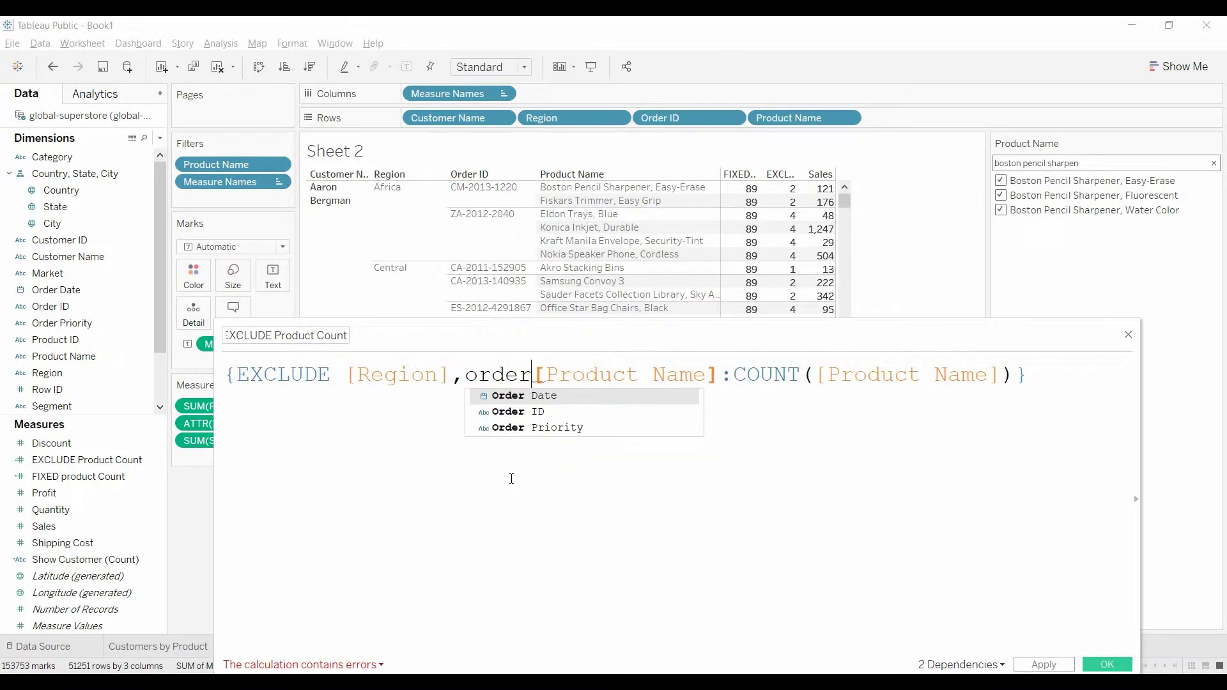
key("Down")
key("Return")
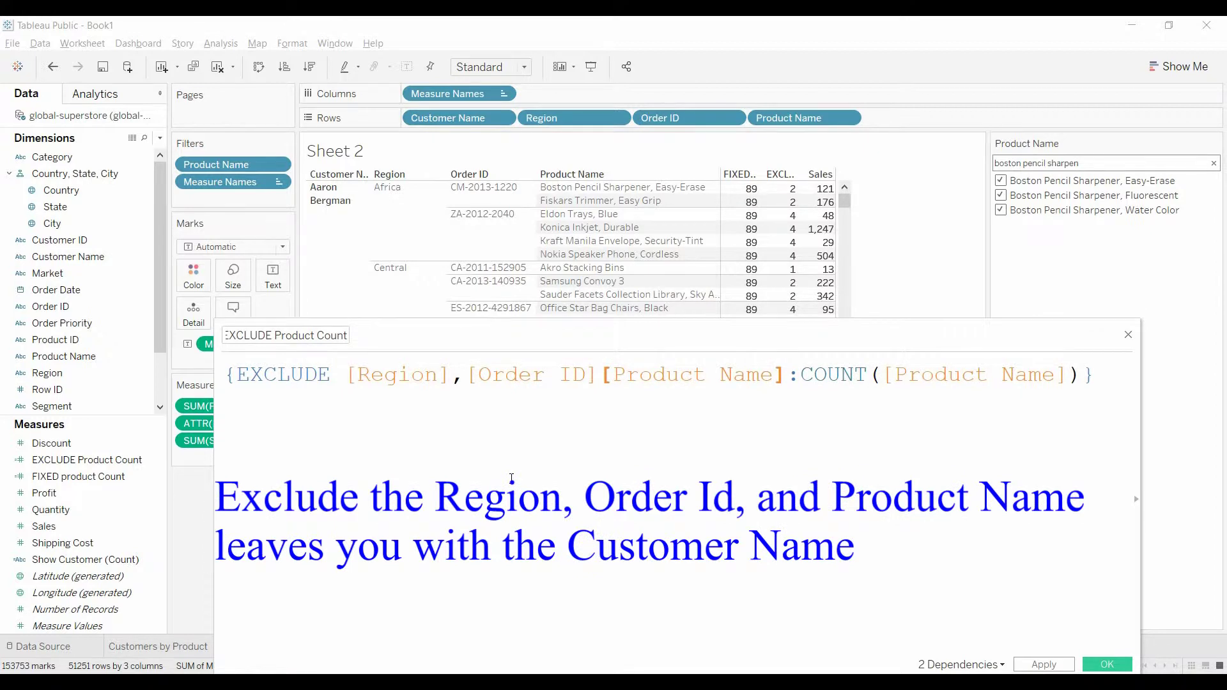
type(",")
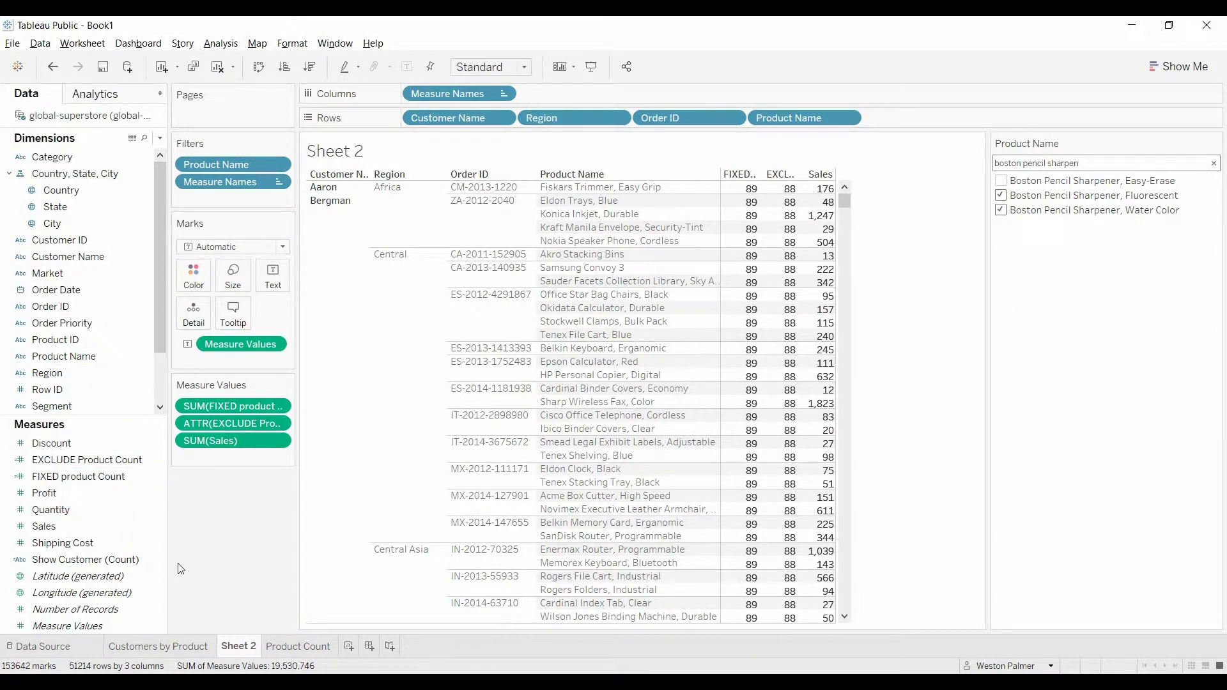
Save Show Customer as IF [FIXED product Count] = [EXCLUDE Product Count] THEN 'Show' ELSE 'Hide' END.
left_click(158, 561)
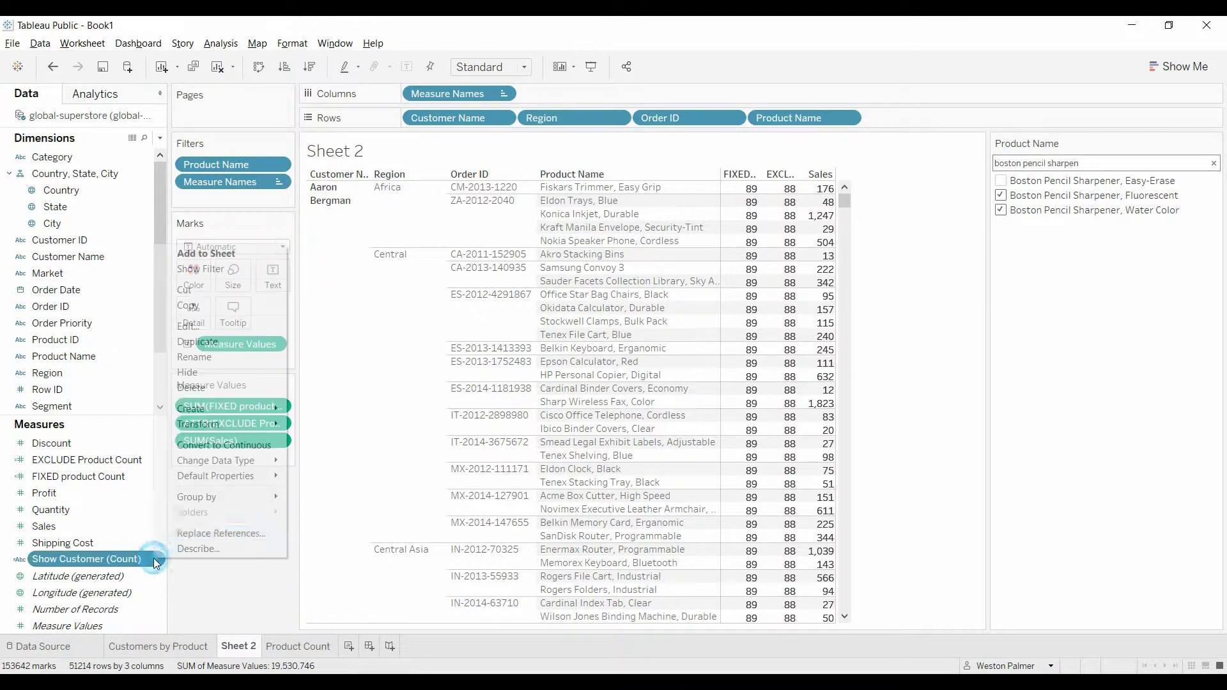
left_click(205, 327)
scroll(564, 433, "up", 3)
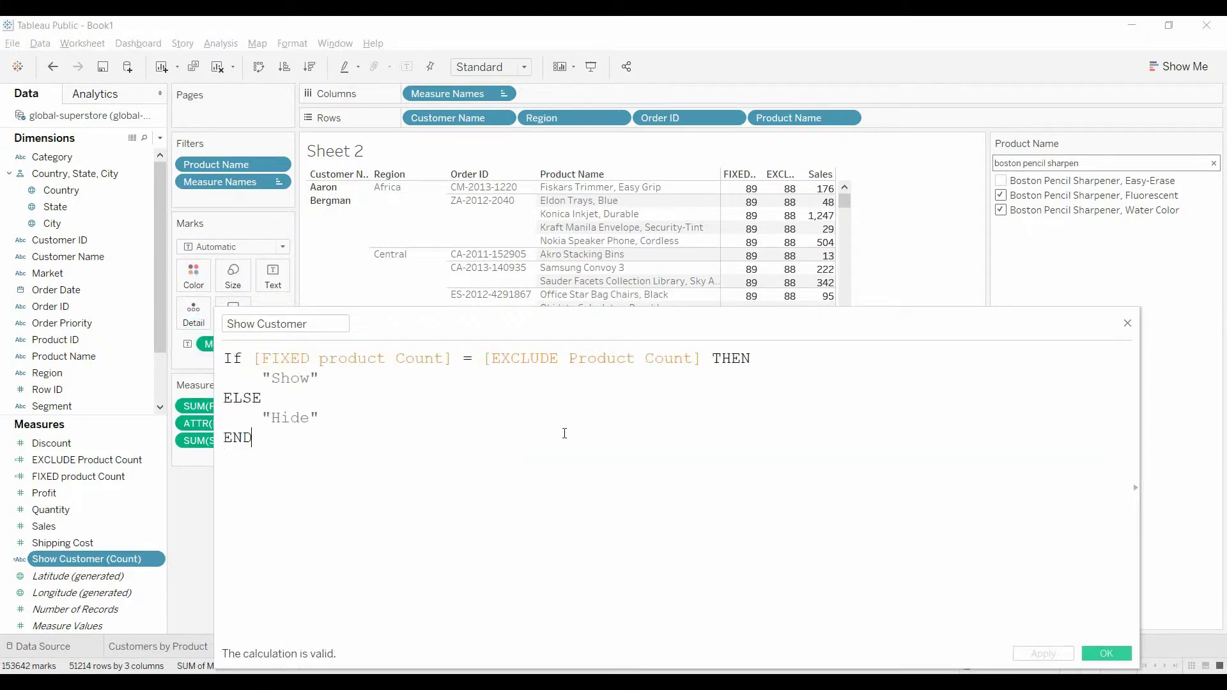
scroll(564, 433, "up", 1)
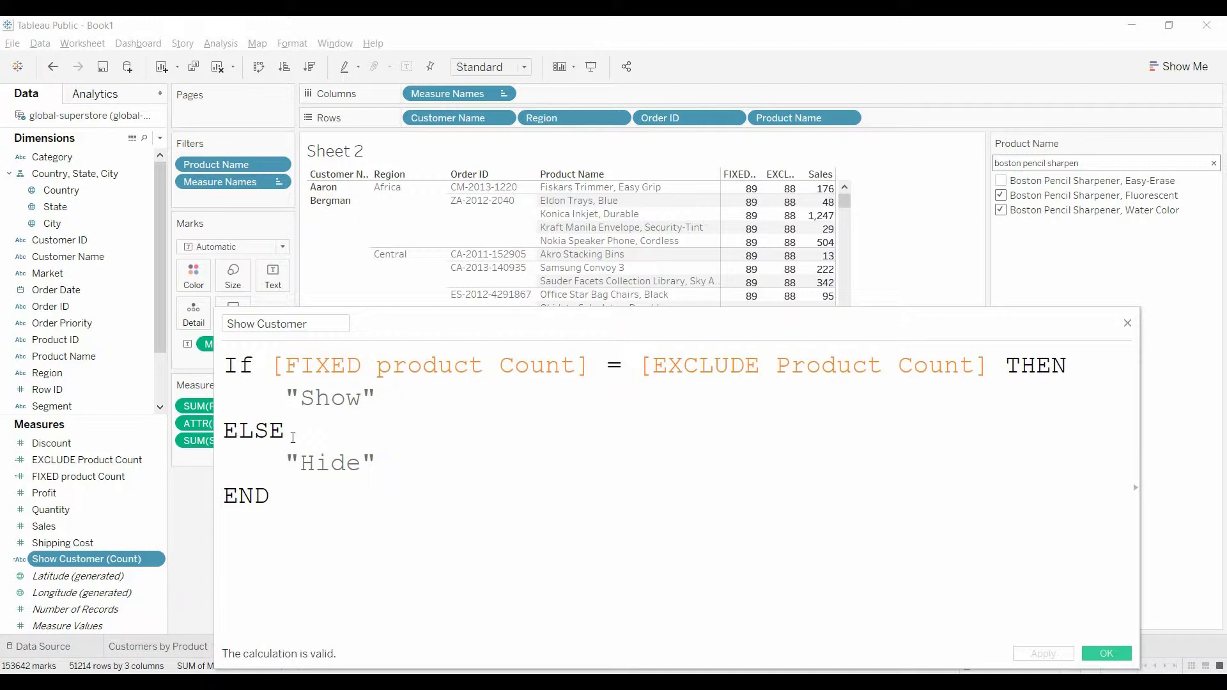
left_click(1128, 323)
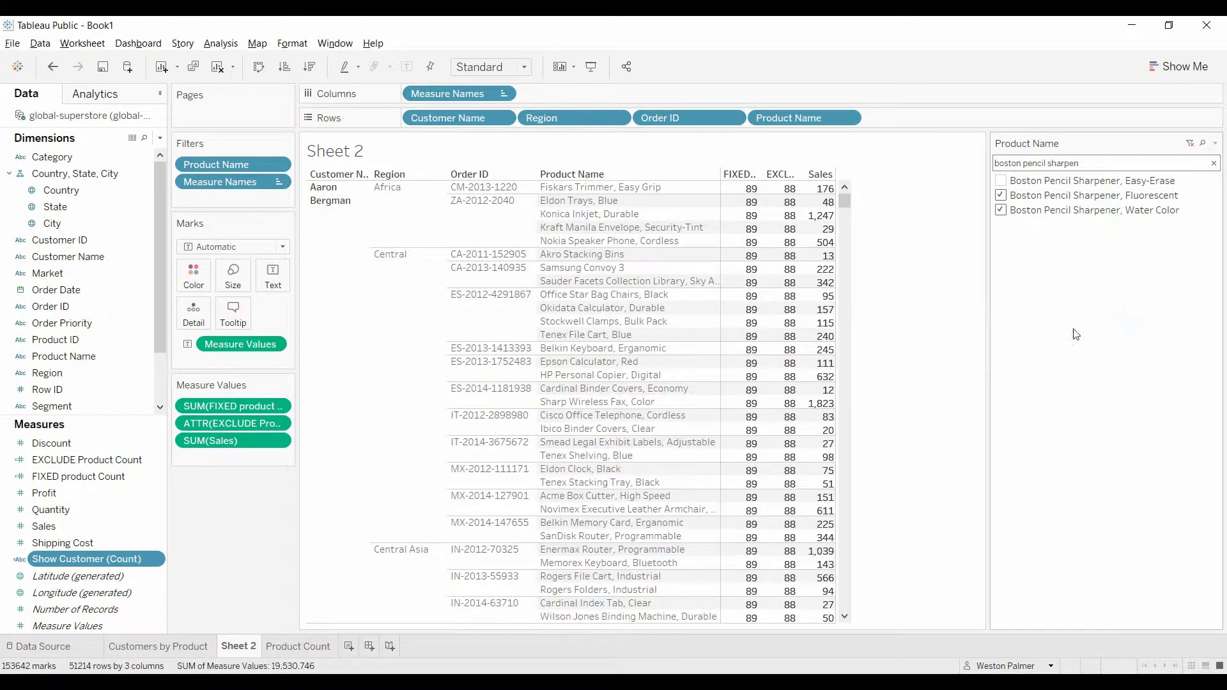
Put Show Customer on the Rows shelf so the table shows its Show/Hide text.
left_click_drag(119, 564, 948, 120)
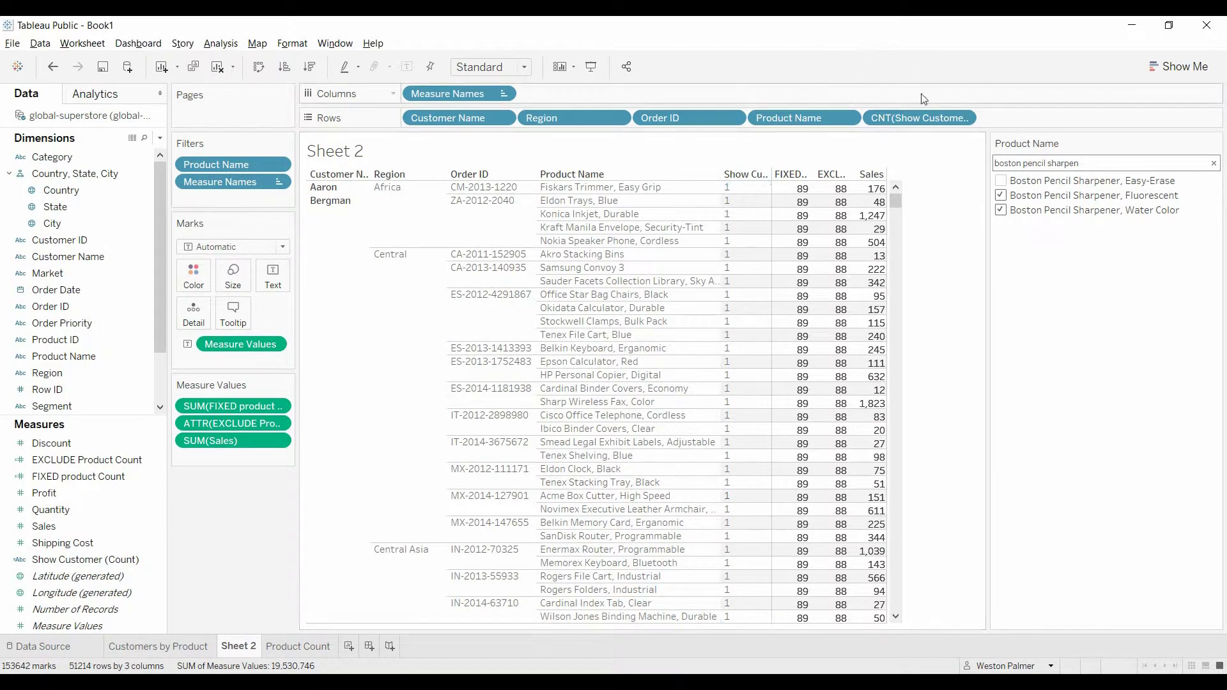
left_click(963, 119)
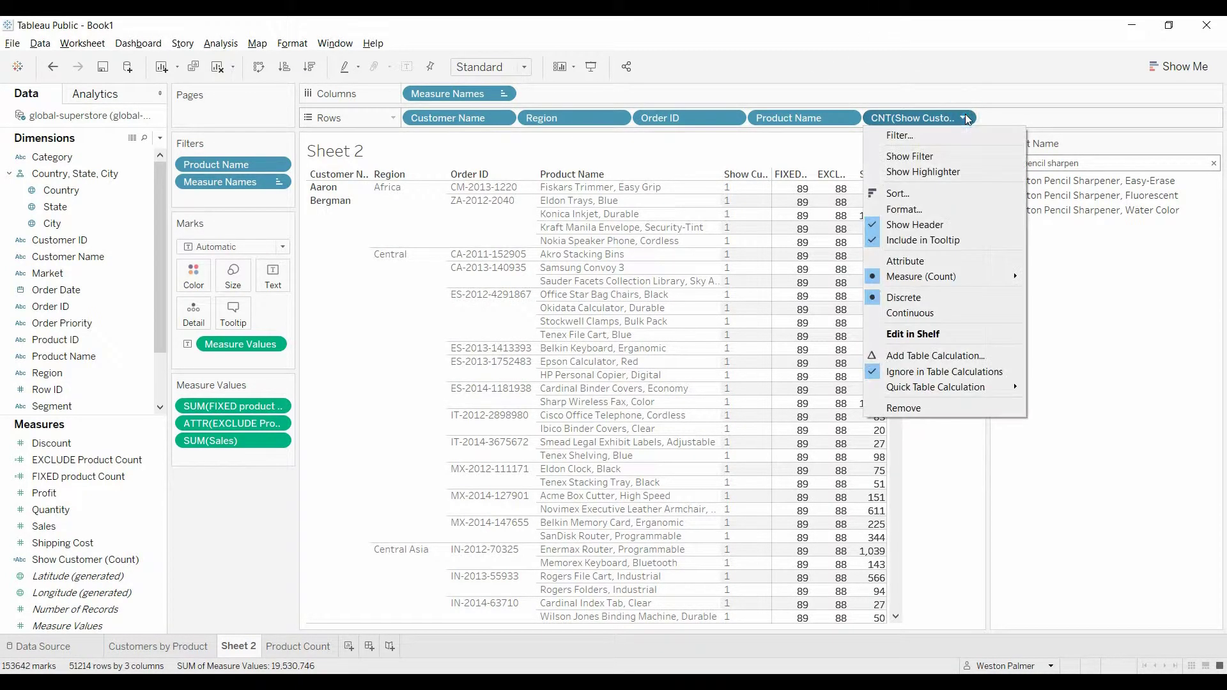
key("Escape")
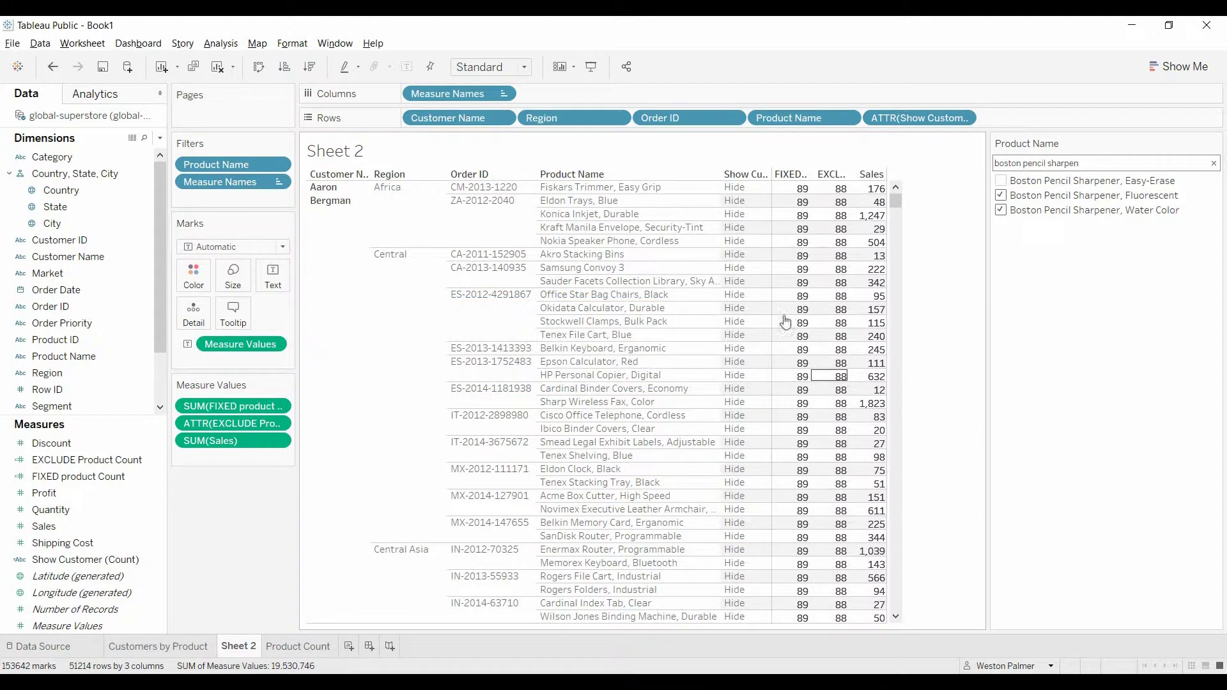
Scroll the table to confirm Hide where counts differ (89 vs 88) and Show where they match.
left_click(728, 188)
scroll(816, 510, "down", 4)
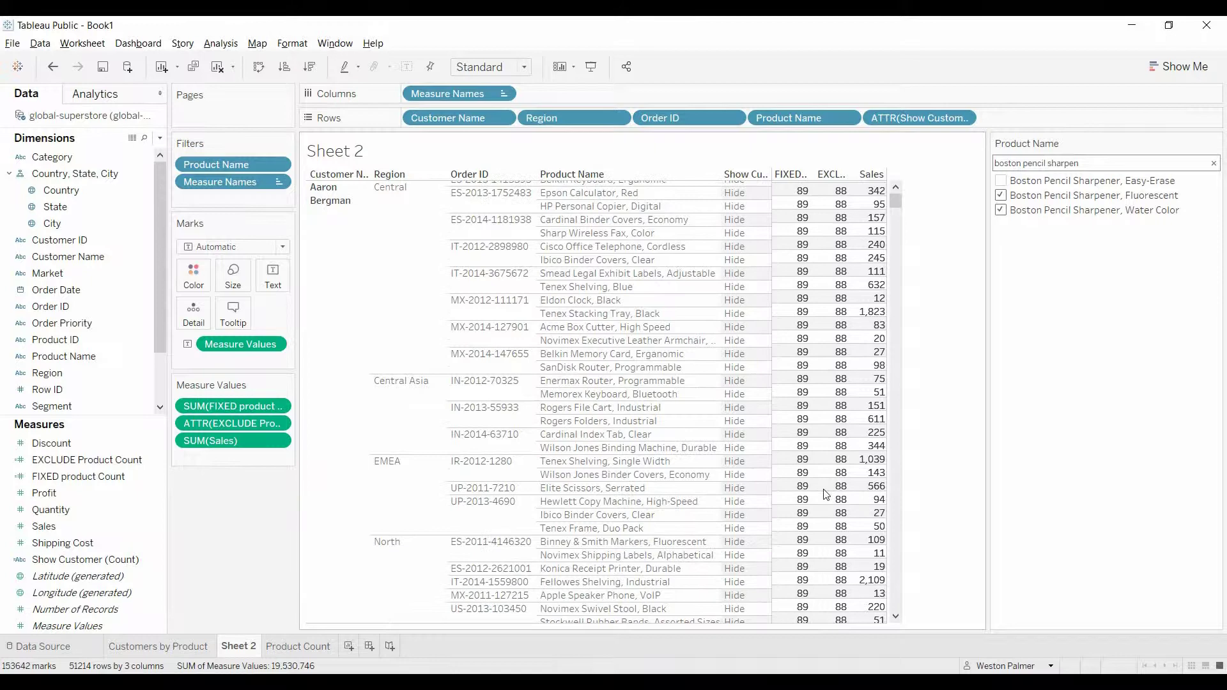
scroll(826, 494, "down", 7)
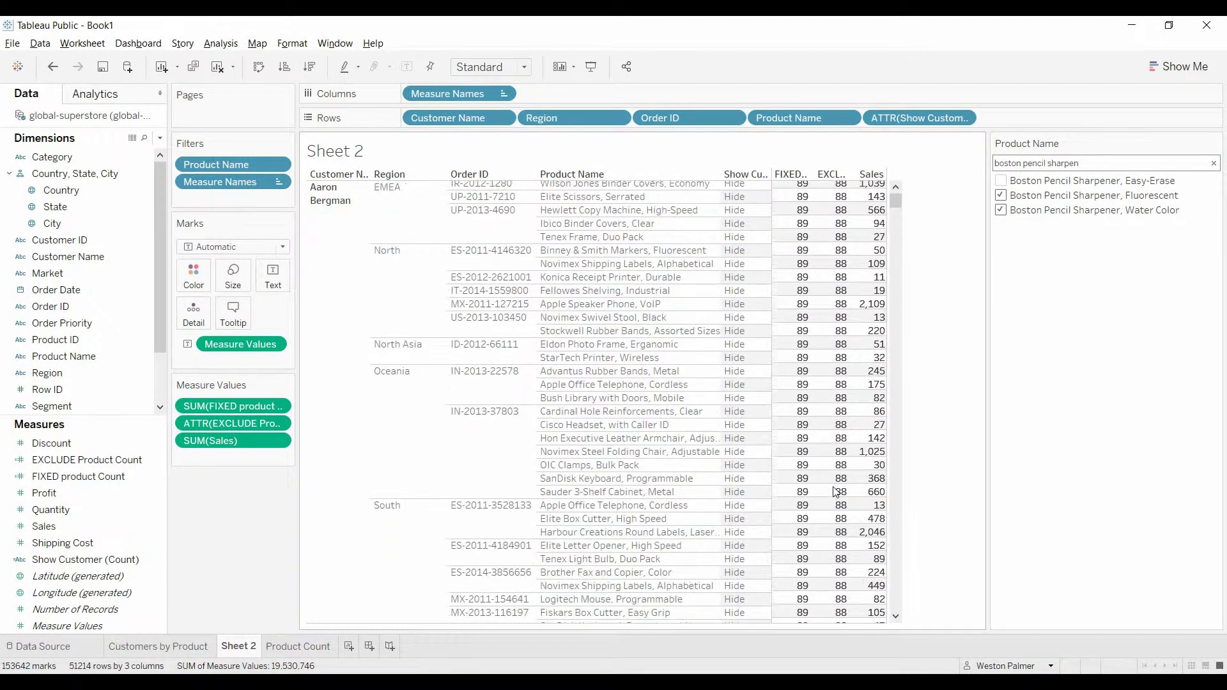
scroll(835, 492, "down", 10)
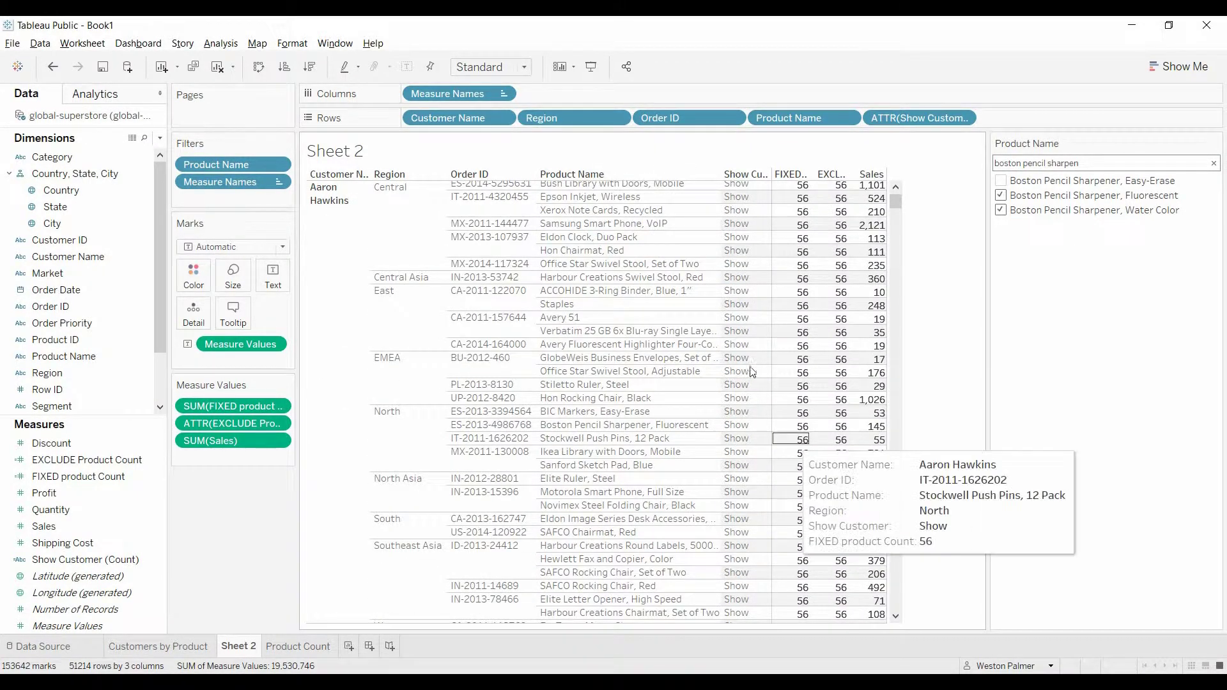
scroll(748, 384, "up", 12)
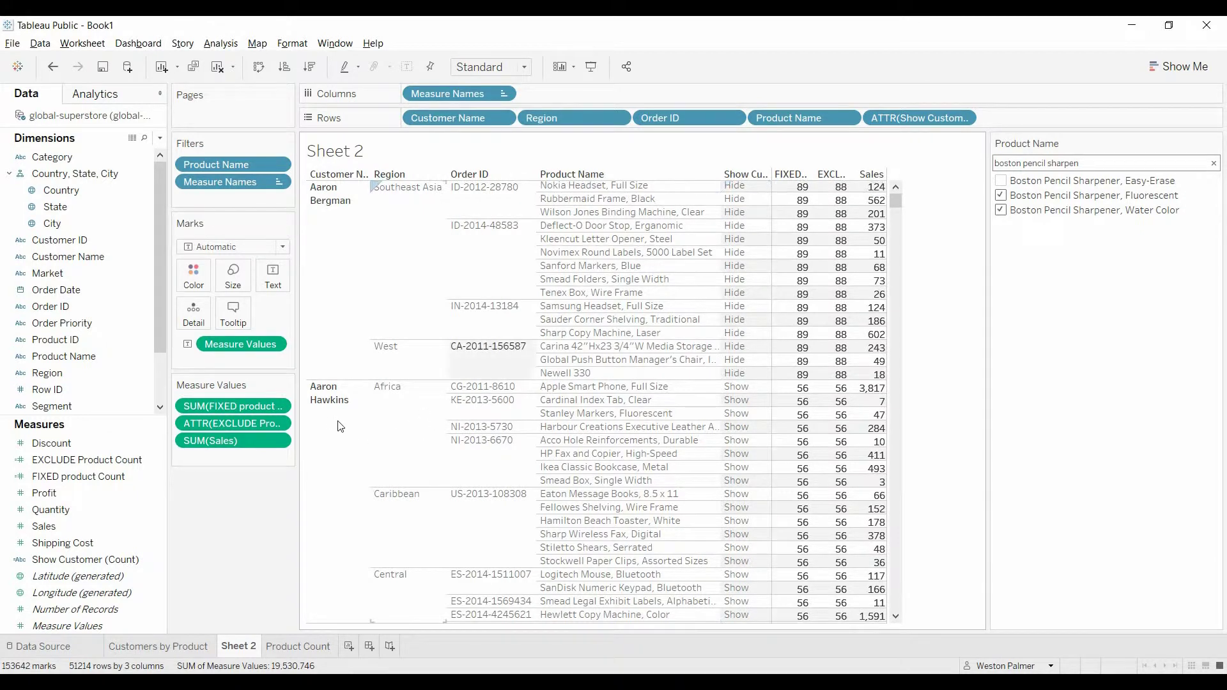
mouse_move(806, 400)
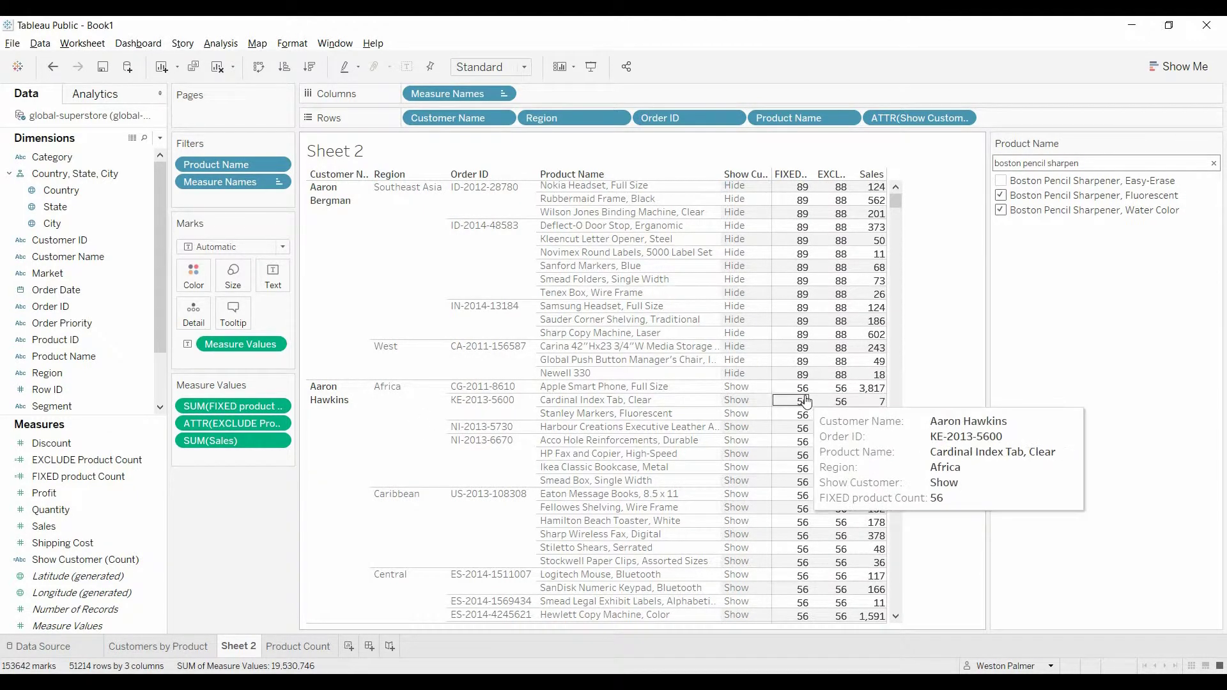
mouse_move(850, 391)
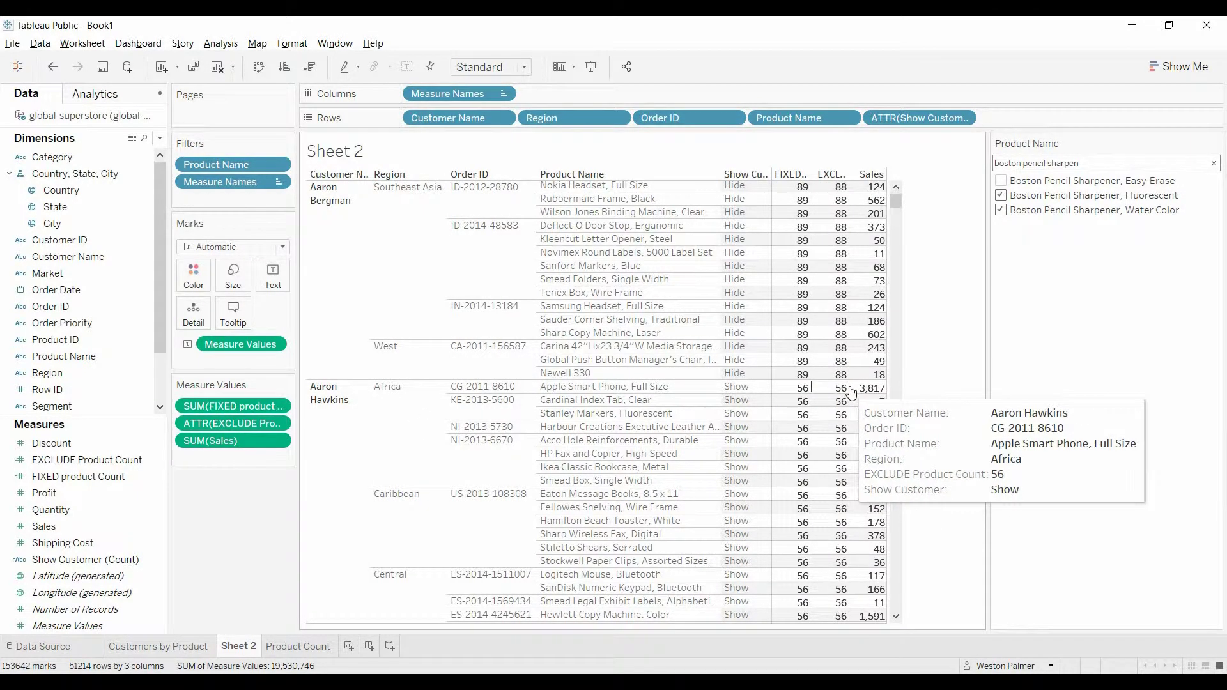
mouse_move(840, 456)
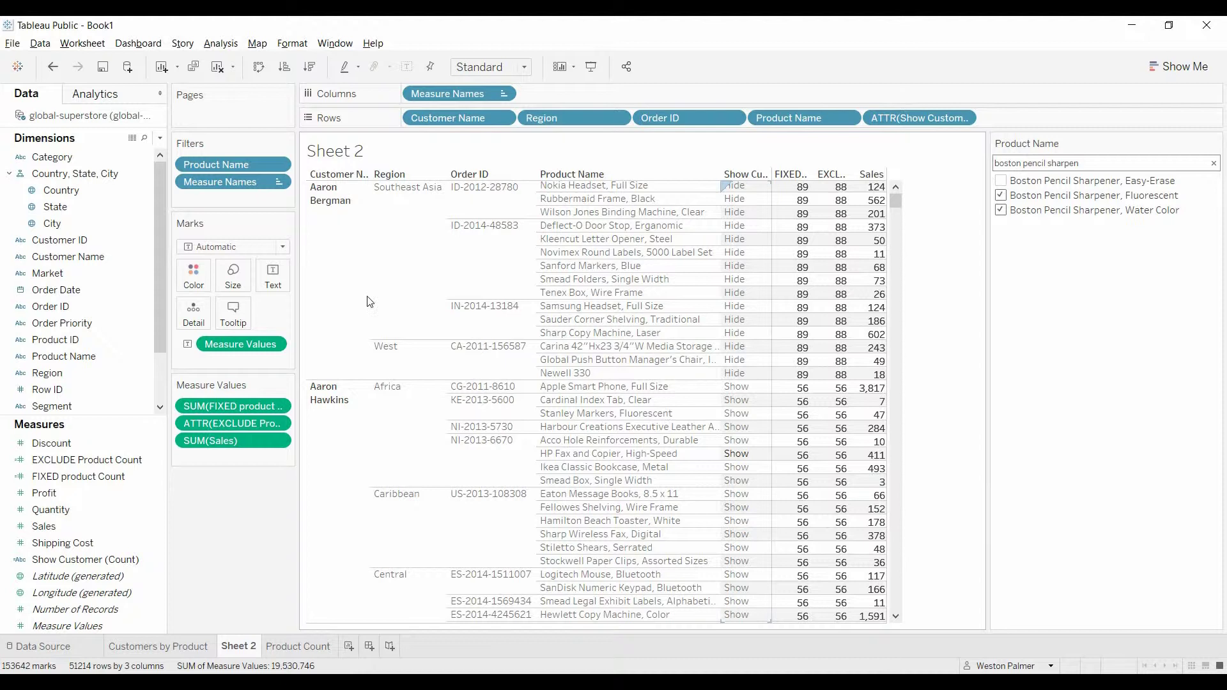
Move the Show Customer attribute to Filters, keeping only Hide customers with mismatched counts like 89/88.
left_click(887, 120)
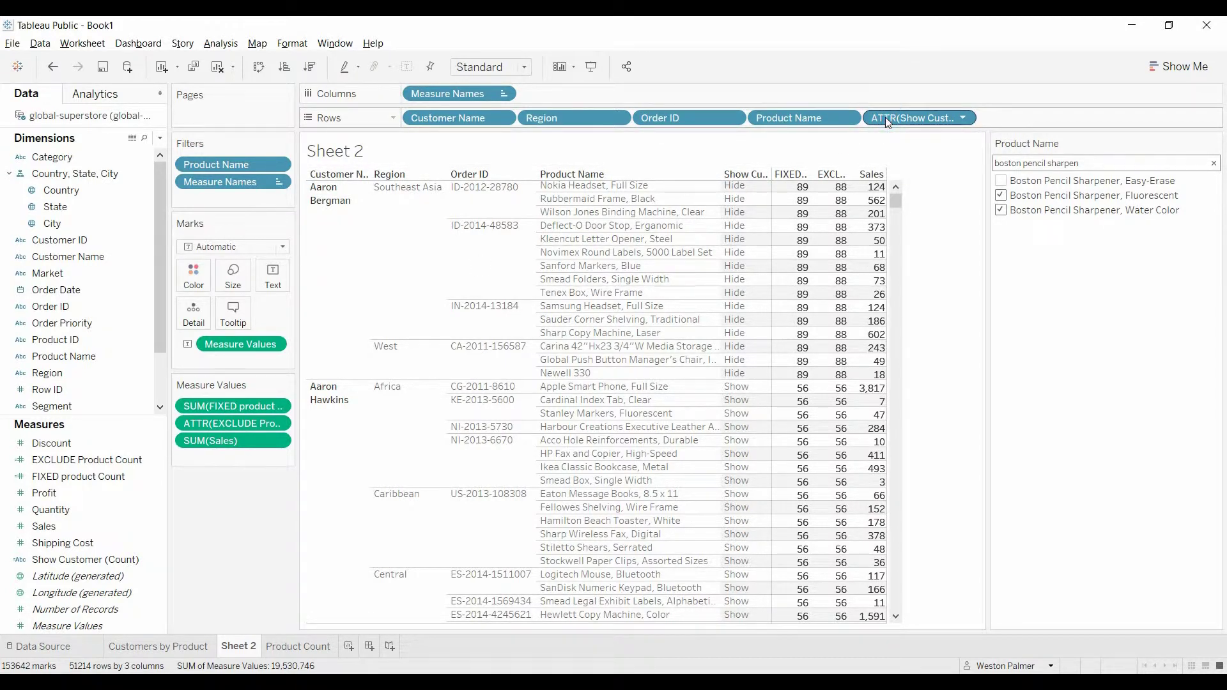
left_click_drag(884, 117, 207, 202)
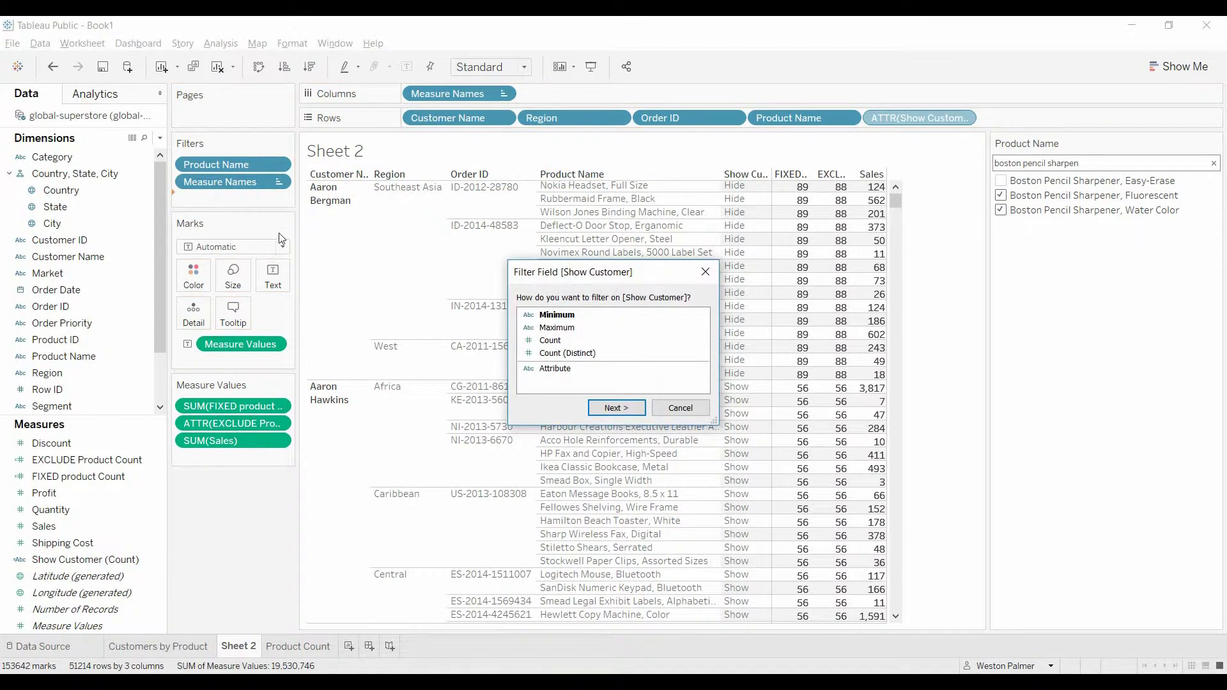
left_click(567, 369)
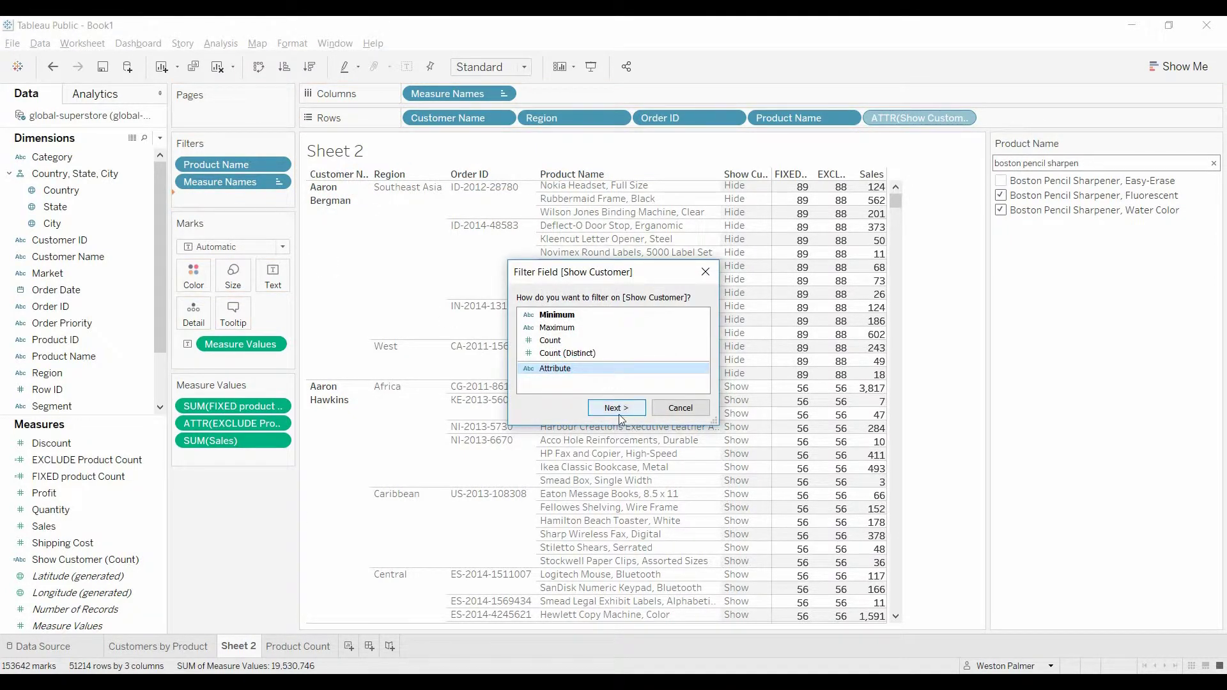
left_click(617, 411)
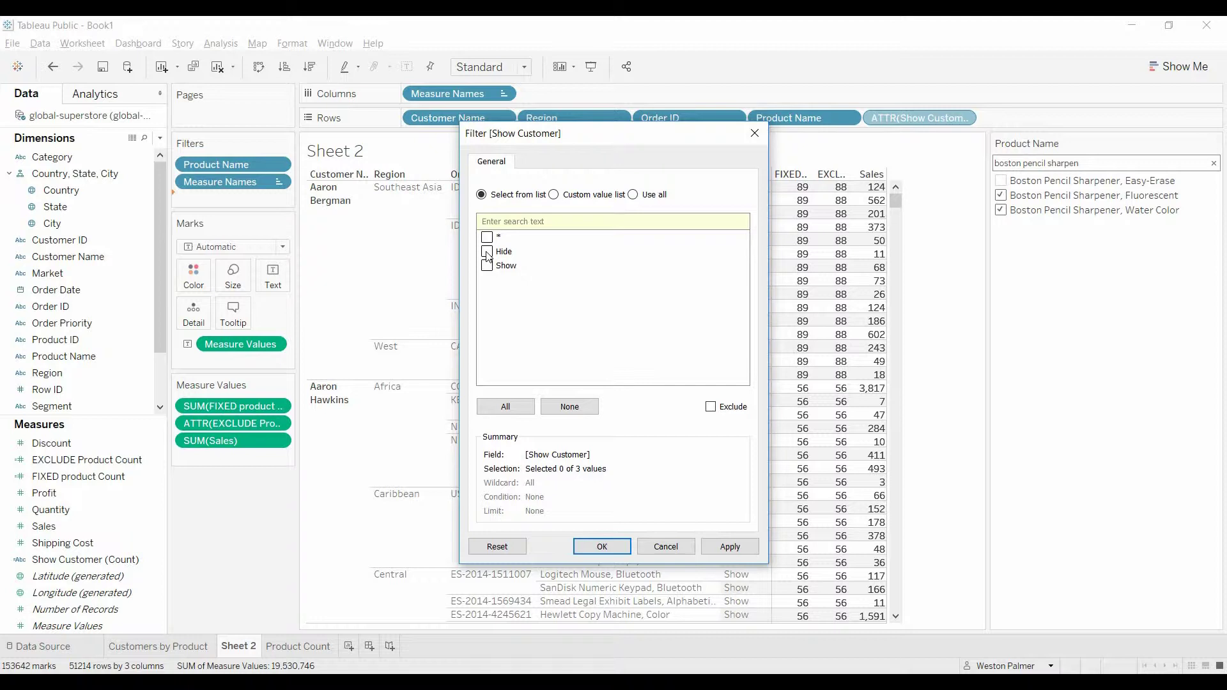
left_click(486, 253)
left_click(602, 548)
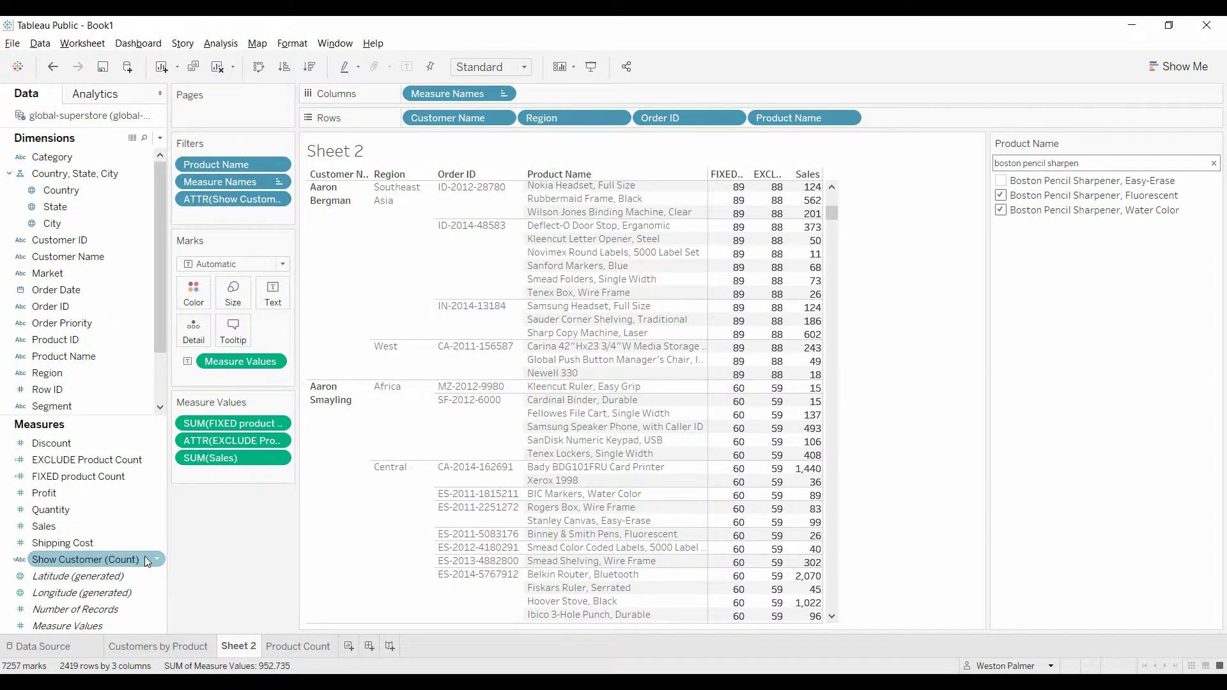
Add Show Customer back to Rows so the table displays its Show/Hide text.
left_click_drag(132, 563, 990, 126)
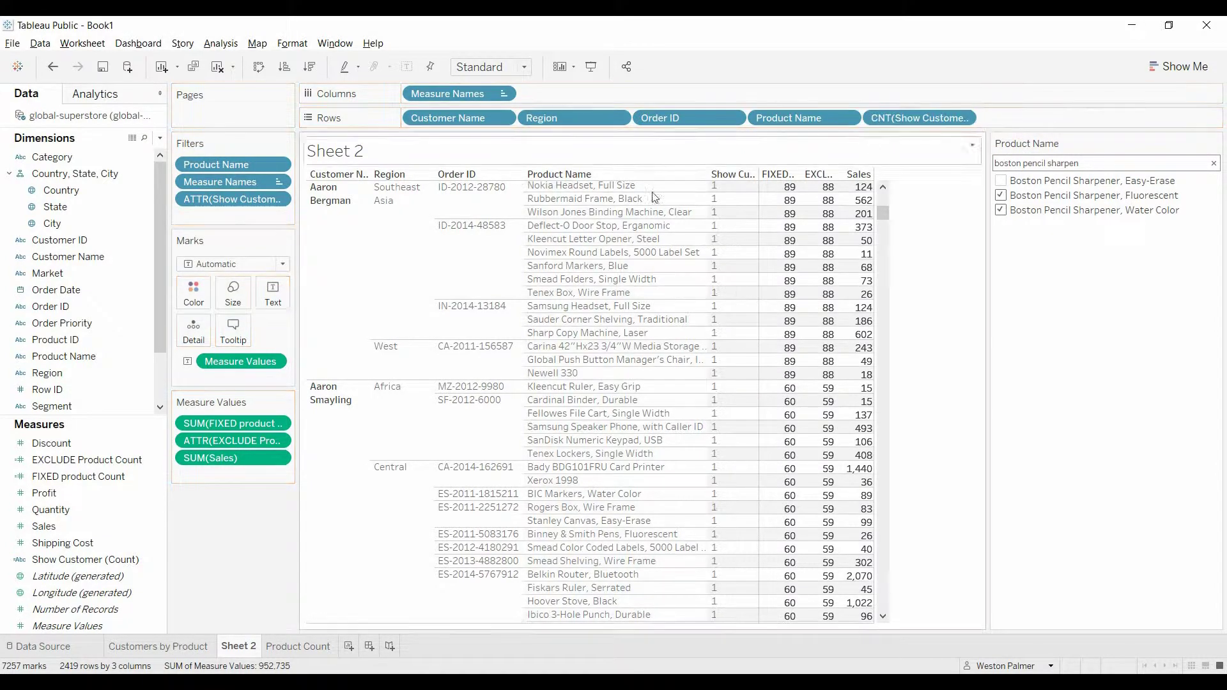
left_click(962, 118)
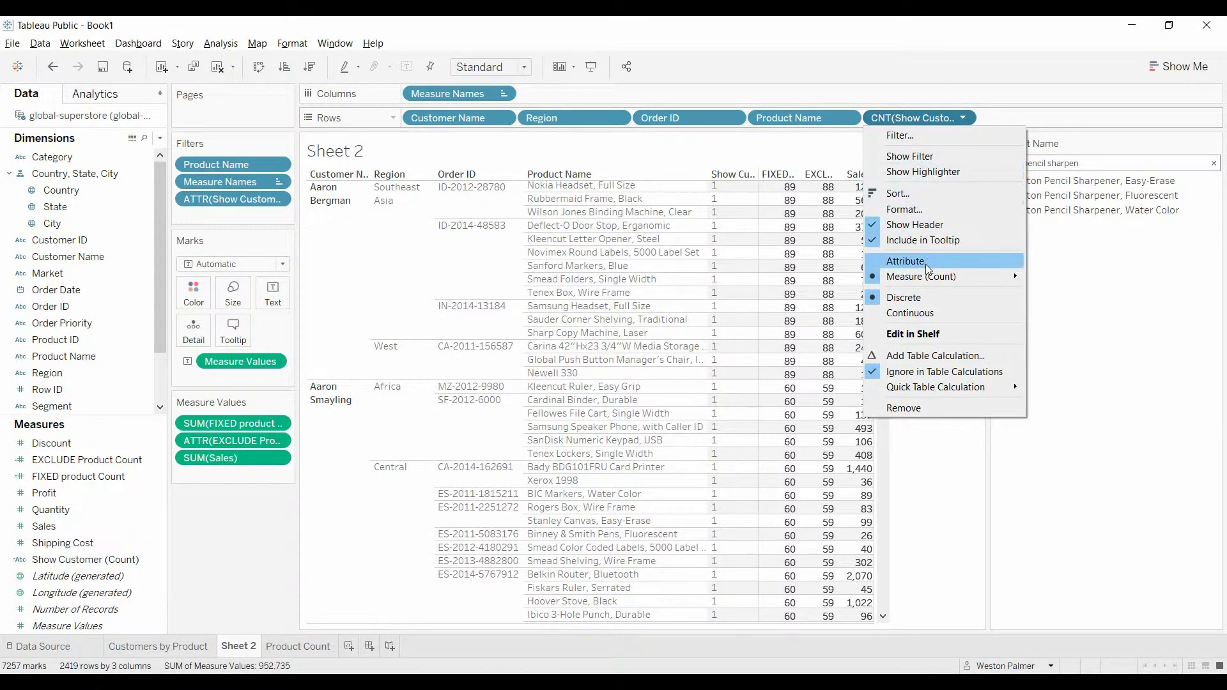
key("Escape")
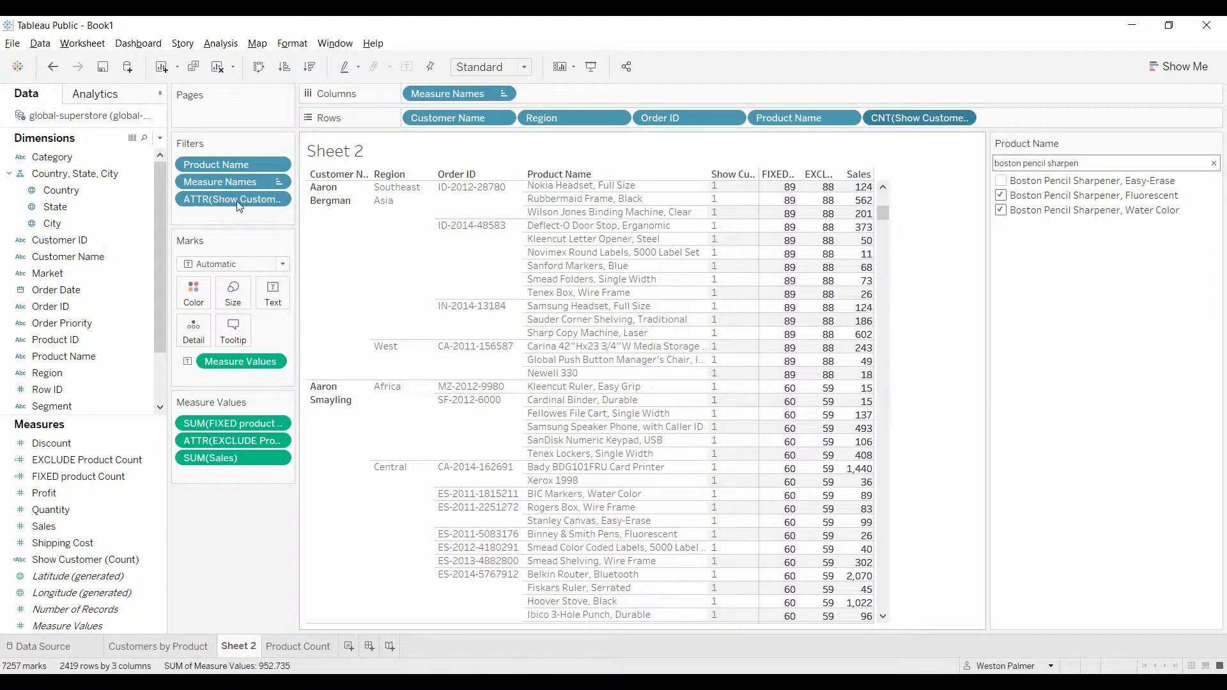
Edit the Show Customer filter to keep Show instead of Hide, leaving matching counts like 68/68.
left_click(279, 199)
left_click(223, 216)
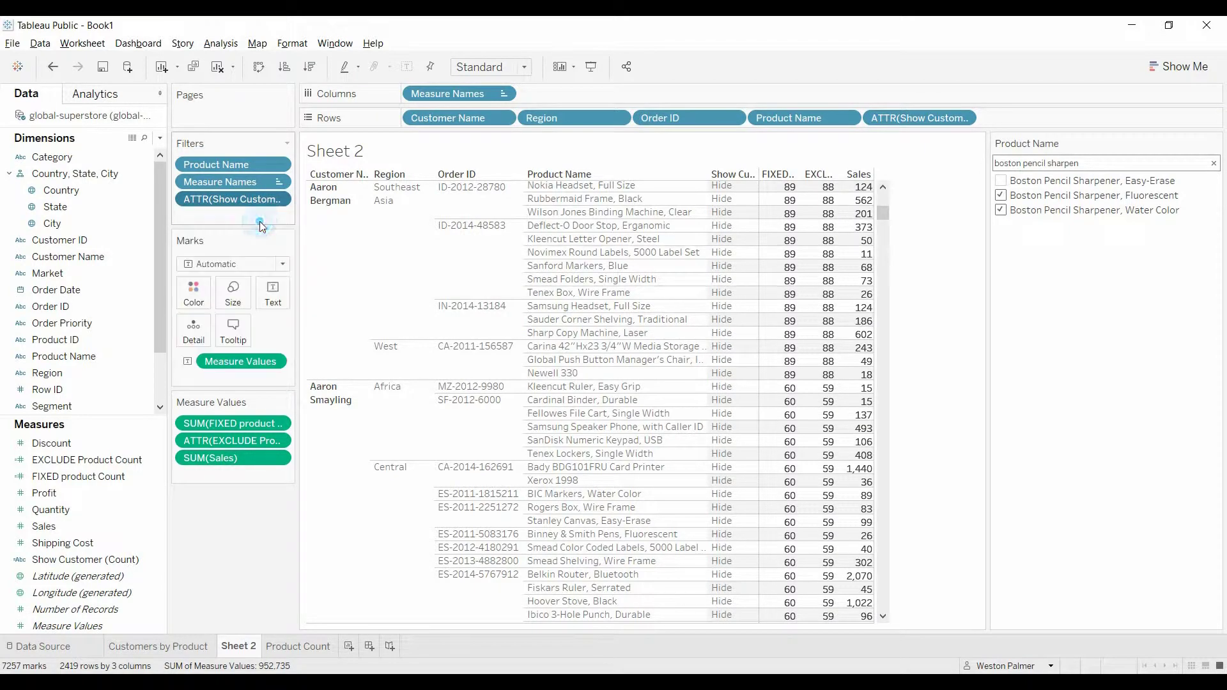
left_click(487, 265)
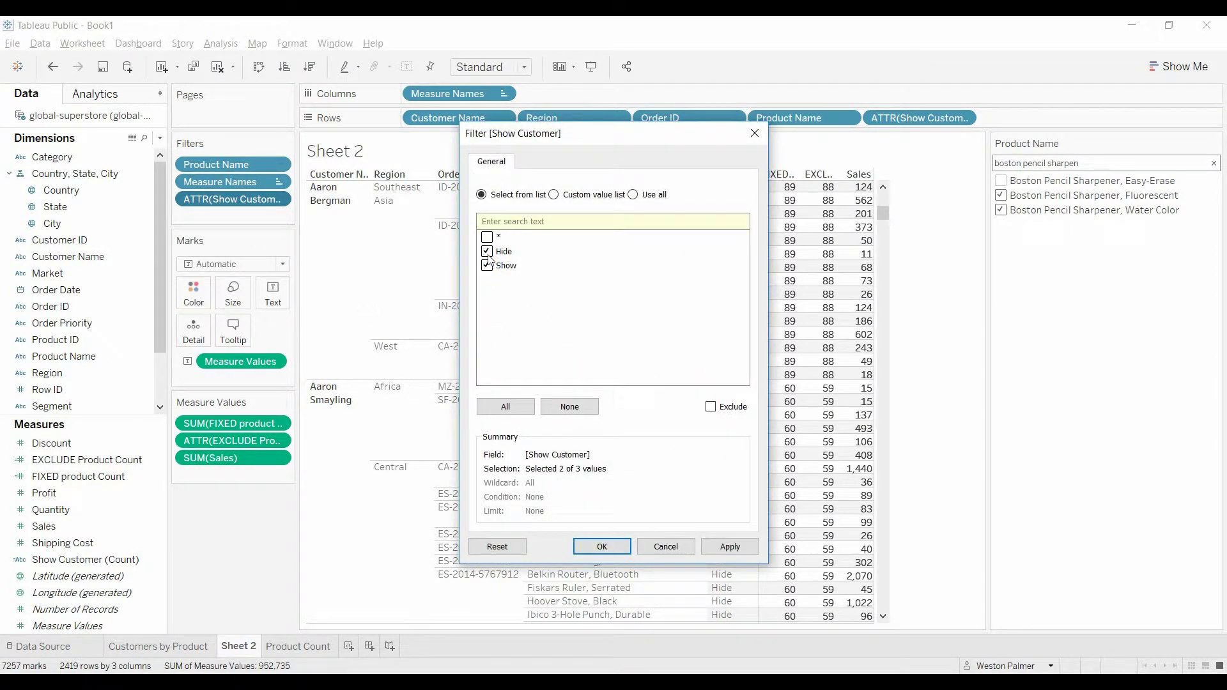
left_click(487, 251)
left_click(601, 547)
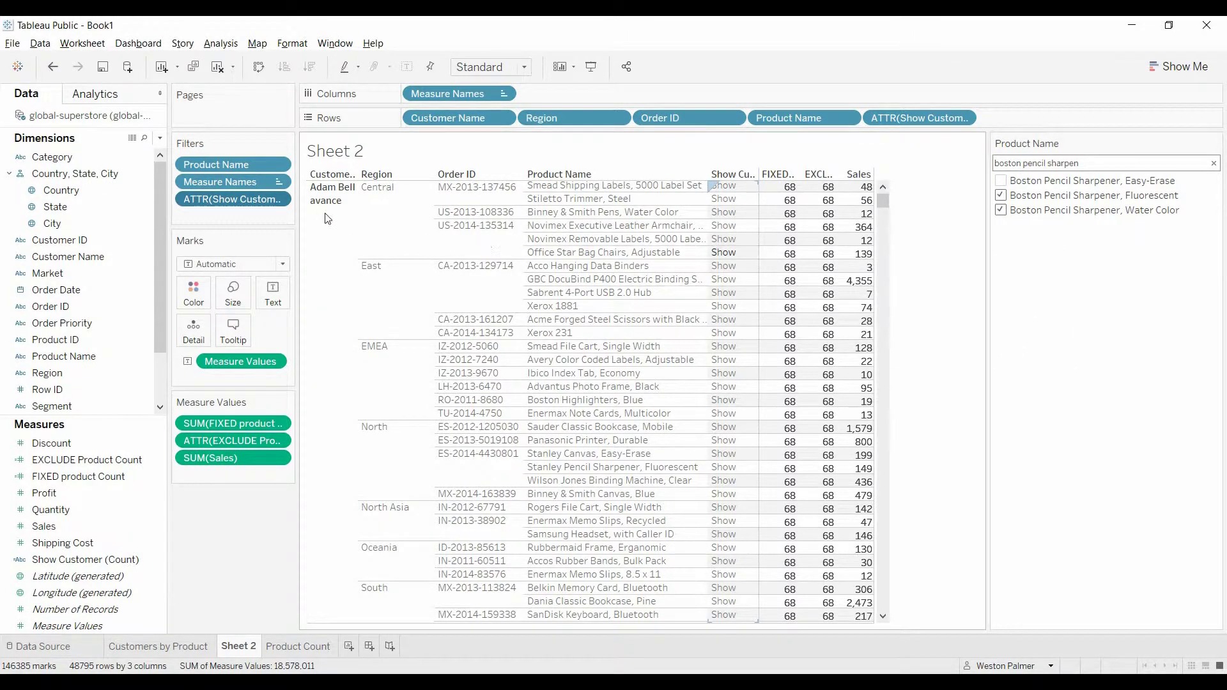
Re-include Boston Pencil Sharpener, Easy-Erase in the Product Name filter, then return to the table's top.
left_click(1001, 182)
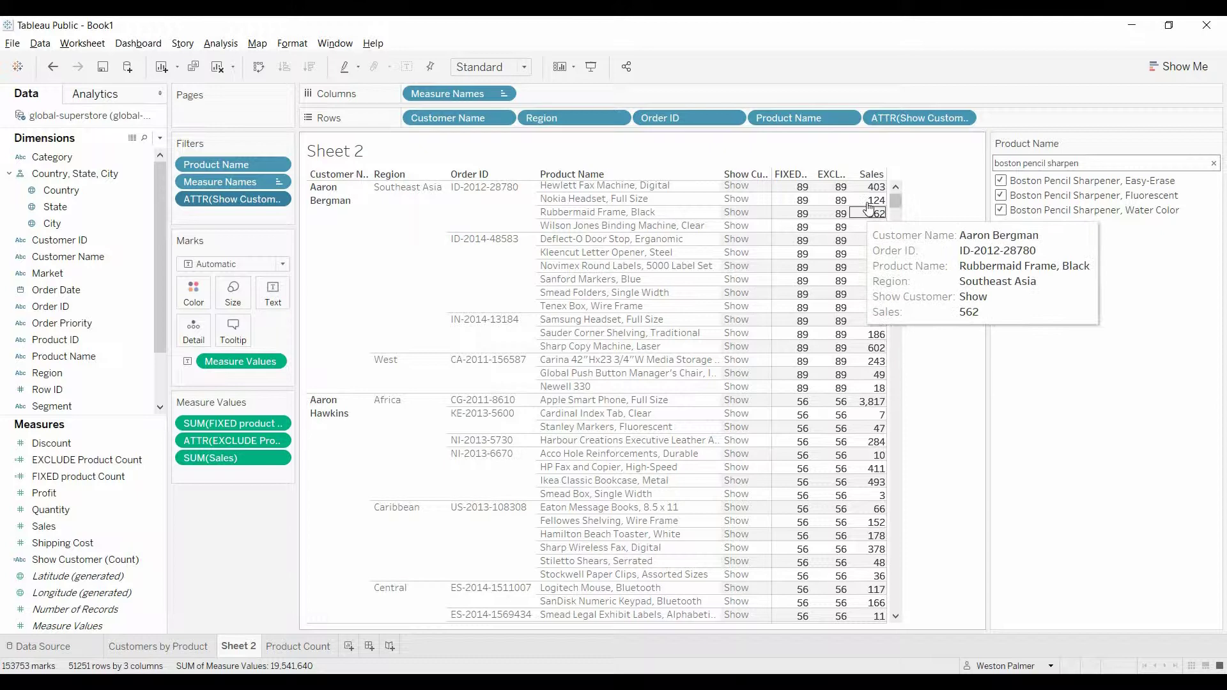
left_click_drag(897, 201, 897, 193)
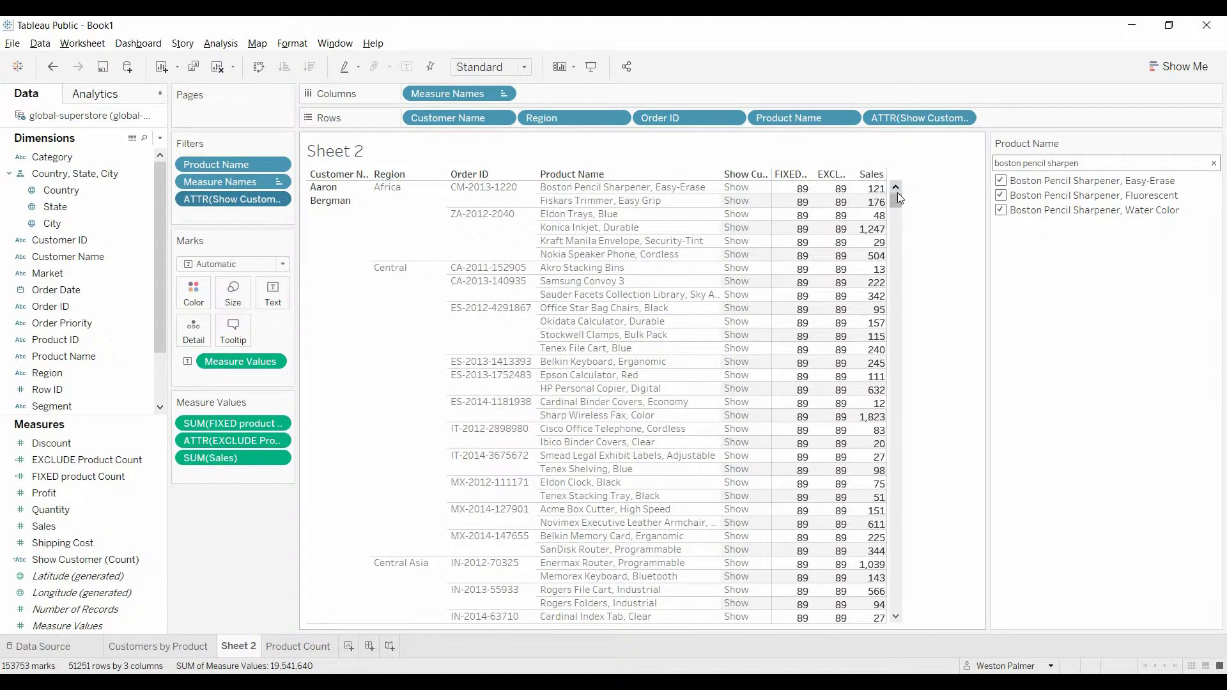